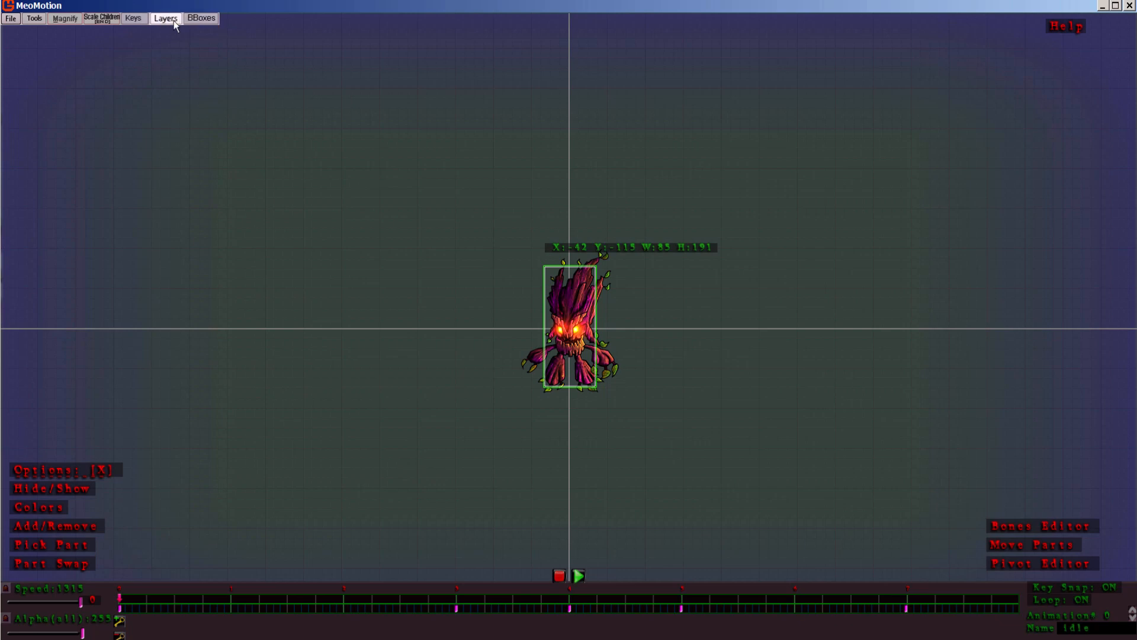
click(197, 19)
mouse_move(162, 23)
click(136, 21)
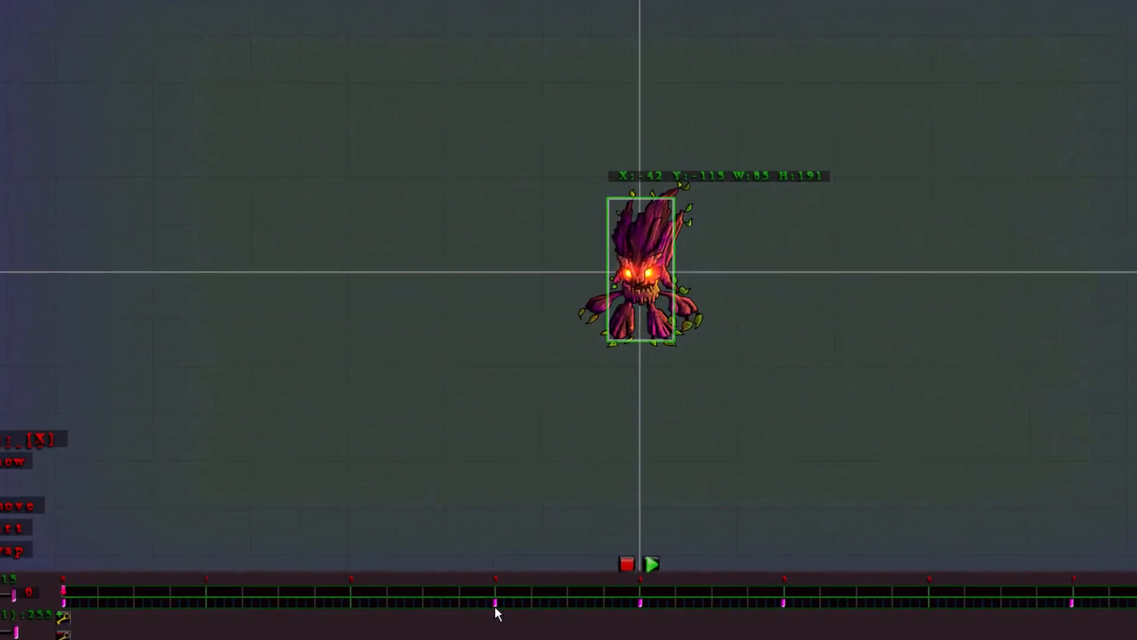
Step: Try moving the idle animation's second key for all parts earlier on the timeline, to time 319
click(502, 603)
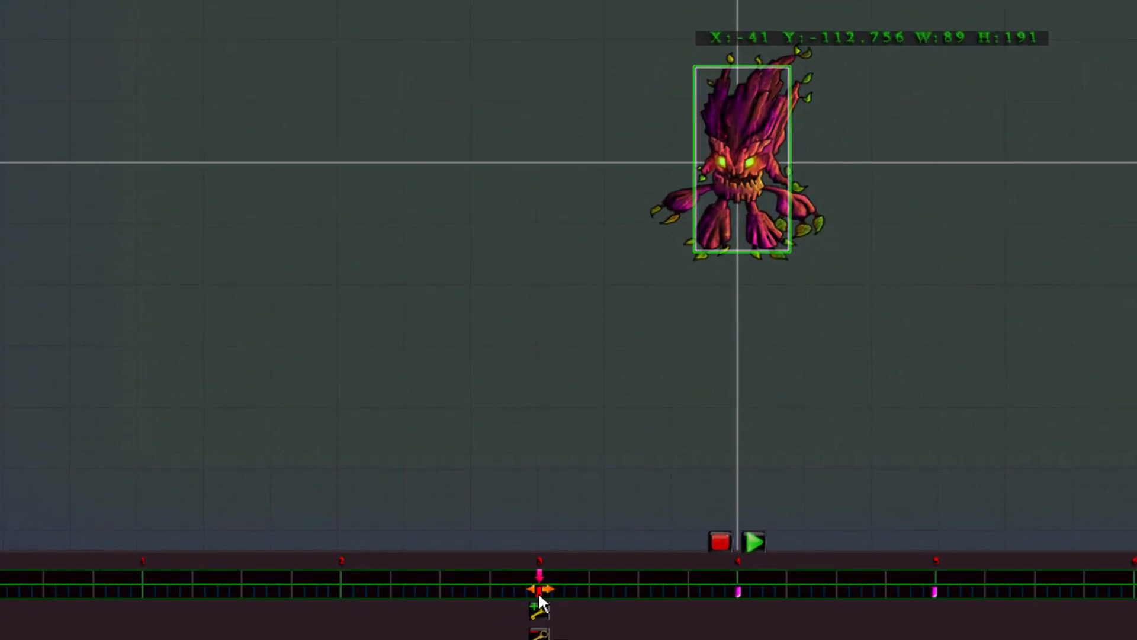
mouse_move(538, 591)
mouse_down()
mouse_move(603, 583)
mouse_move(526, 591)
mouse_up()
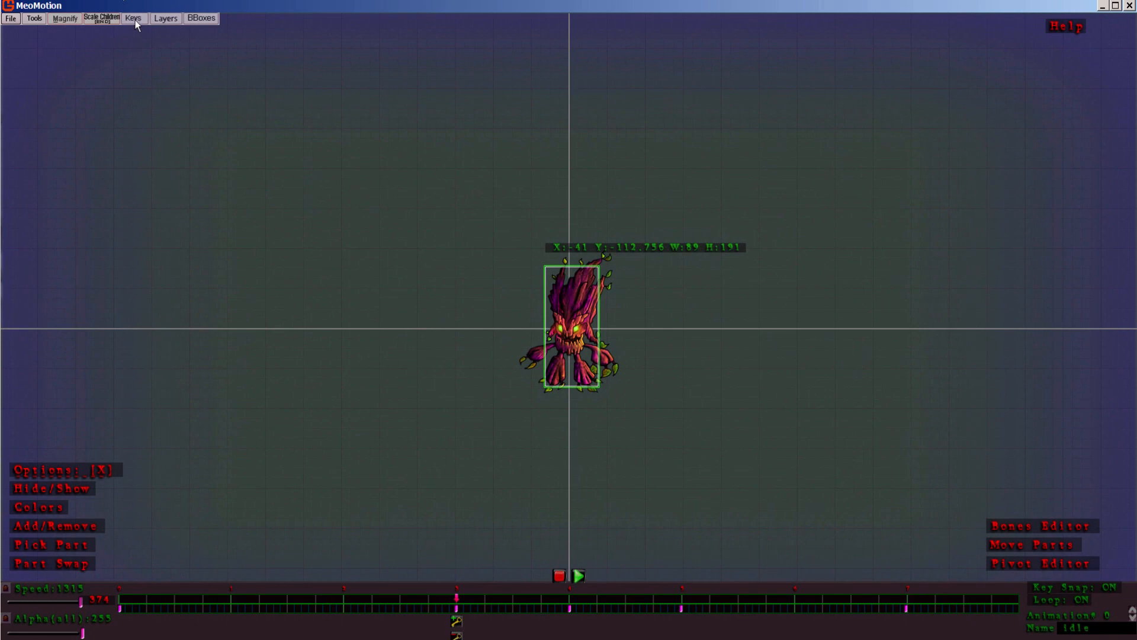
click(133, 17)
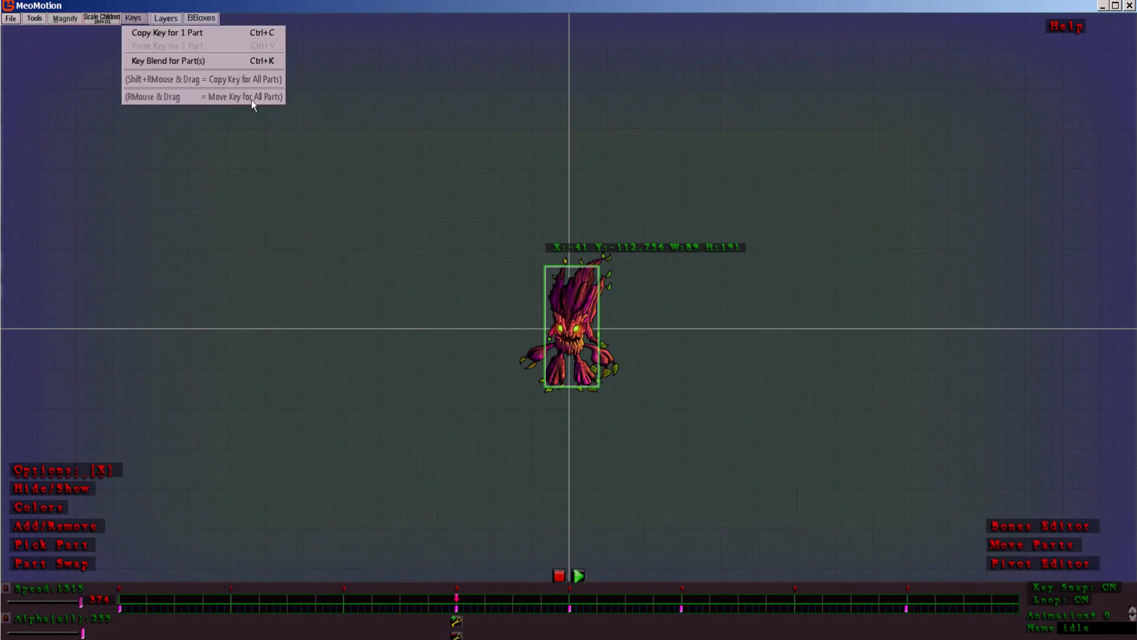
click(274, 101)
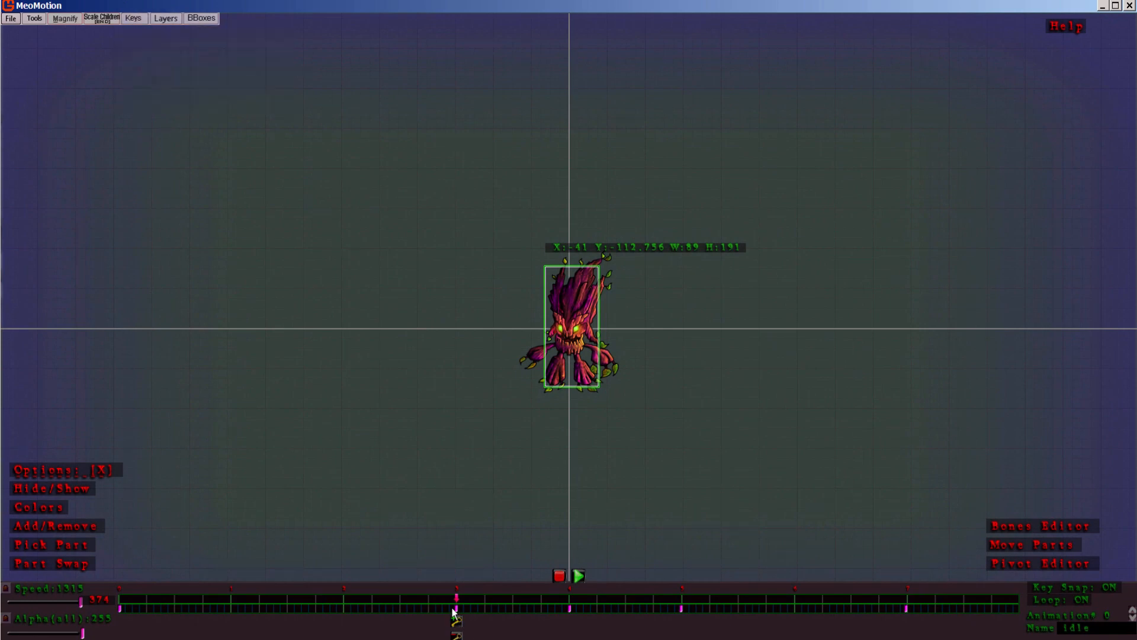
right_click(457, 608)
drag(457, 610, 408, 610)
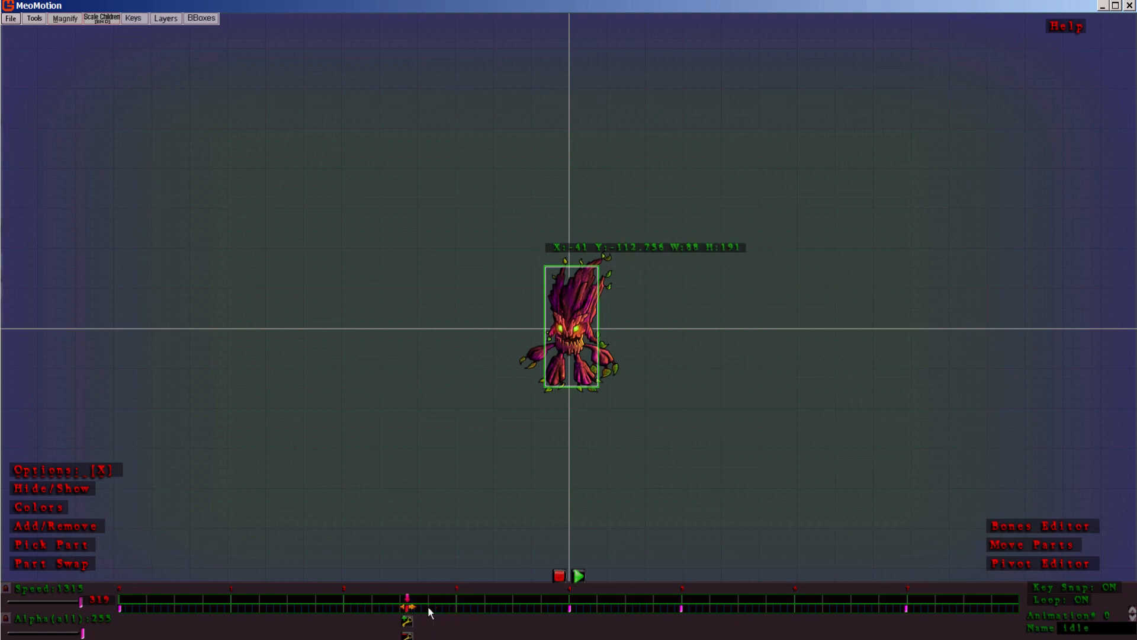
key(ctrl+z)
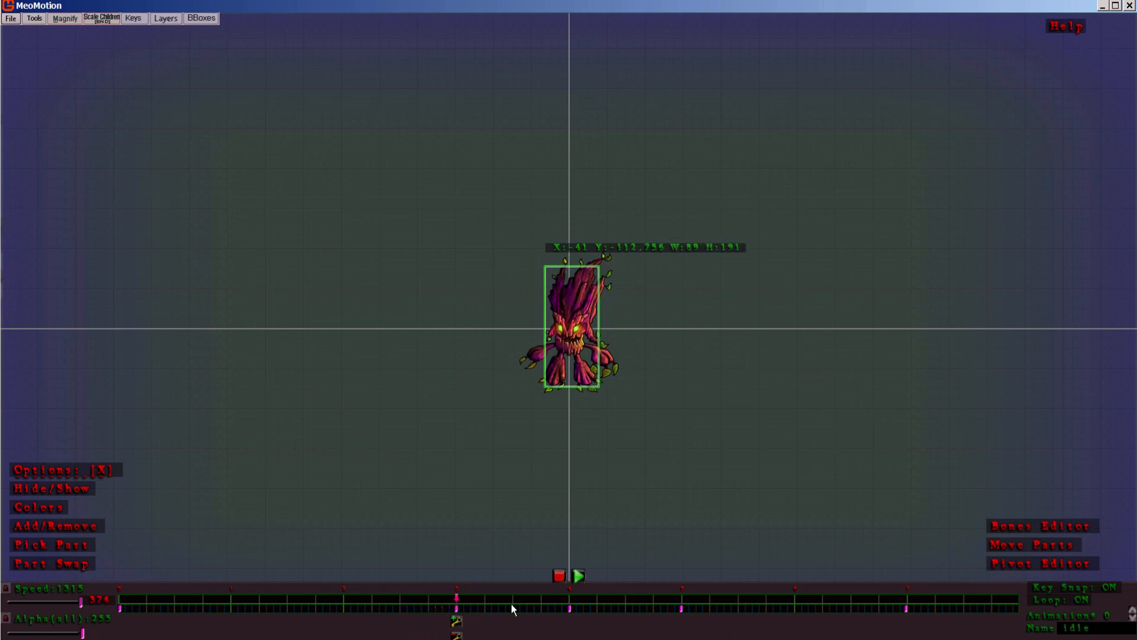
Step: Start creating a new bounding box on the tree monster's animation
click(200, 19)
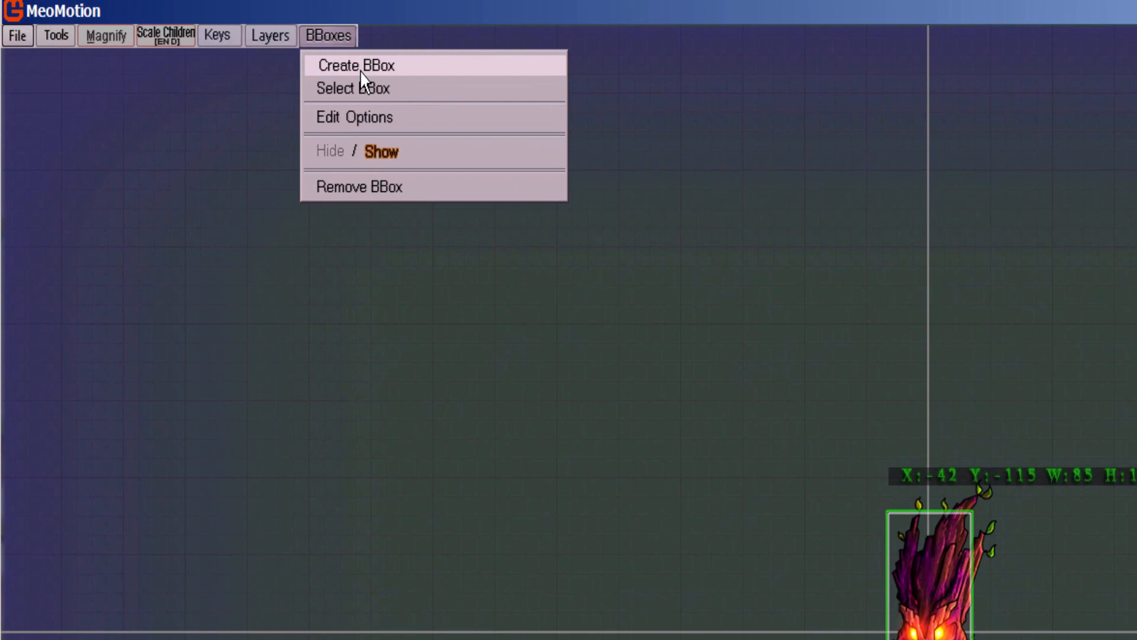
click(361, 66)
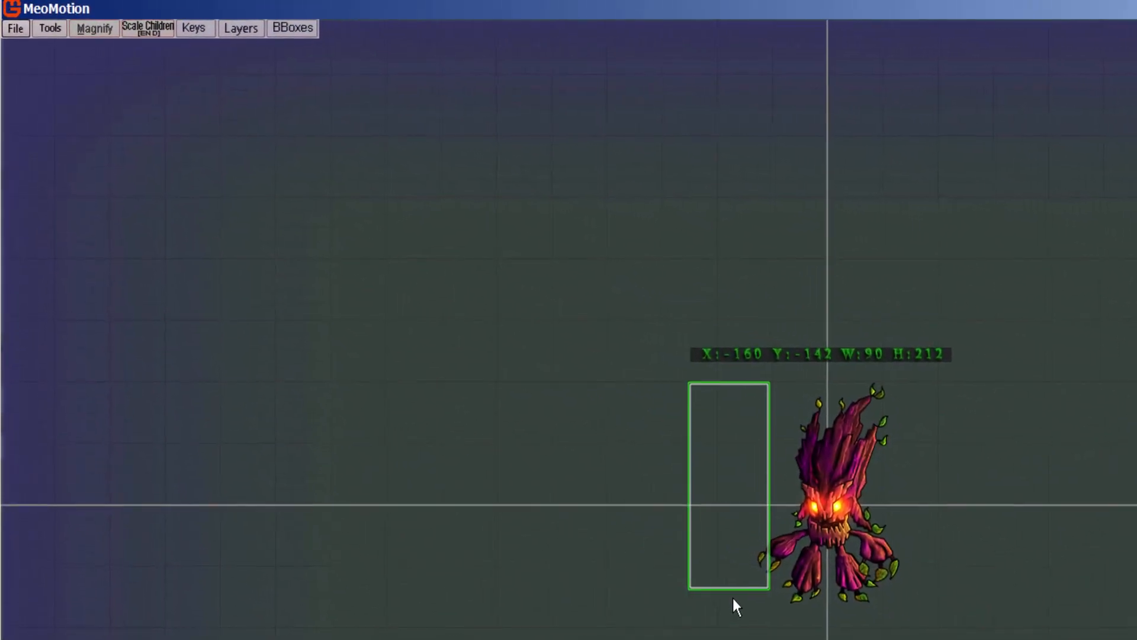
Step: Toggle the bounding boxes between hidden and shown, leaving them shown, and remove the selected box beside the monster
click(318, 31)
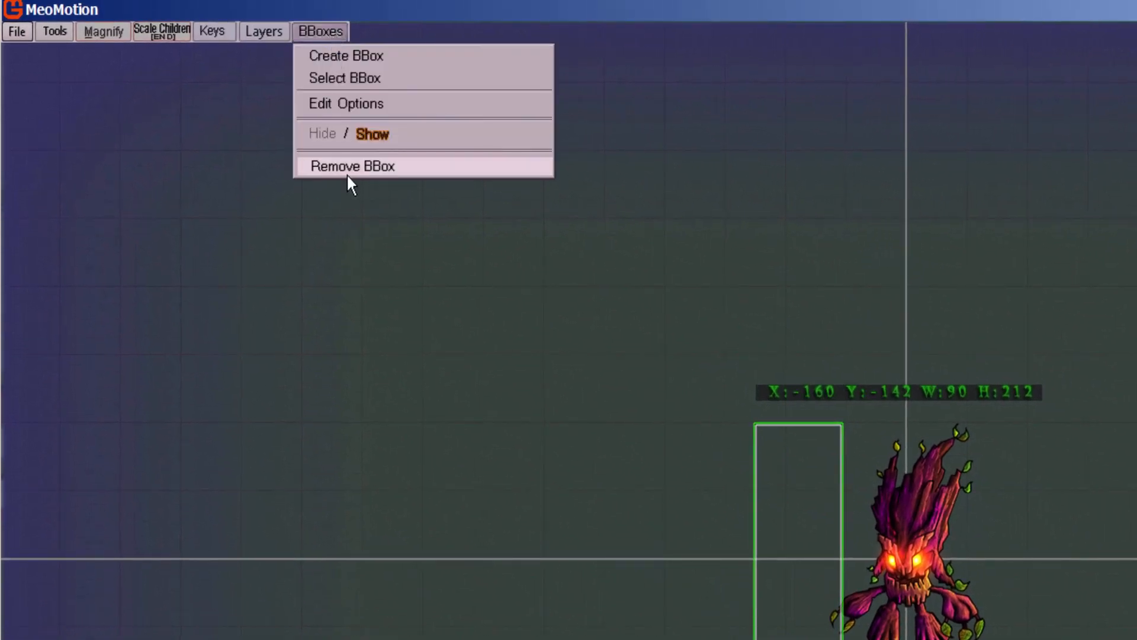
click(315, 29)
click(328, 31)
click(322, 134)
click(371, 133)
click(318, 135)
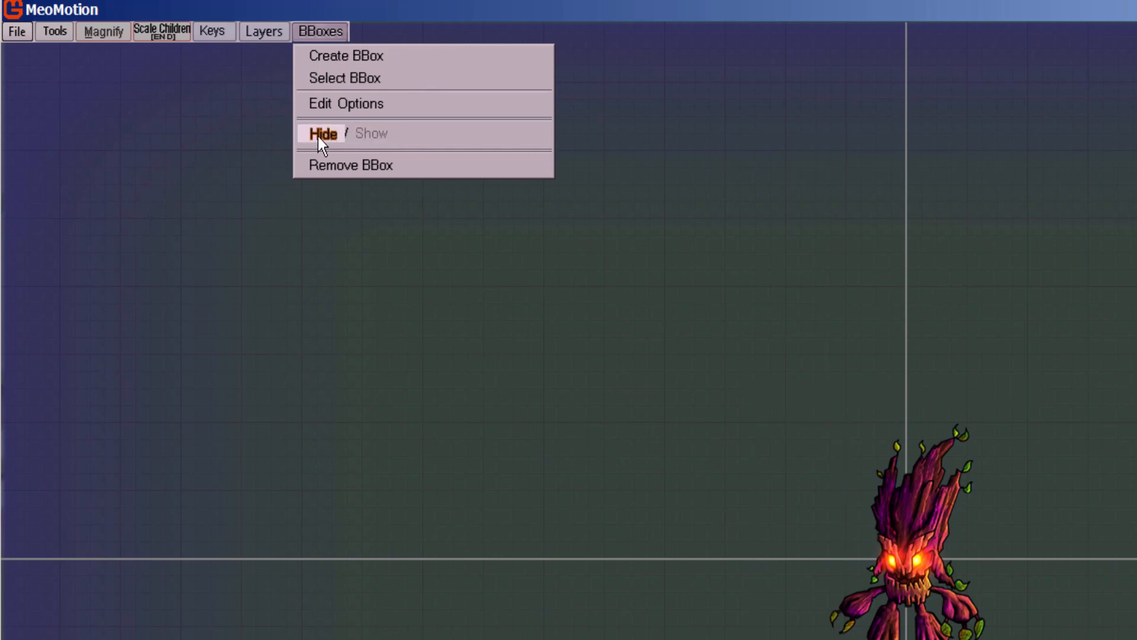
click(367, 138)
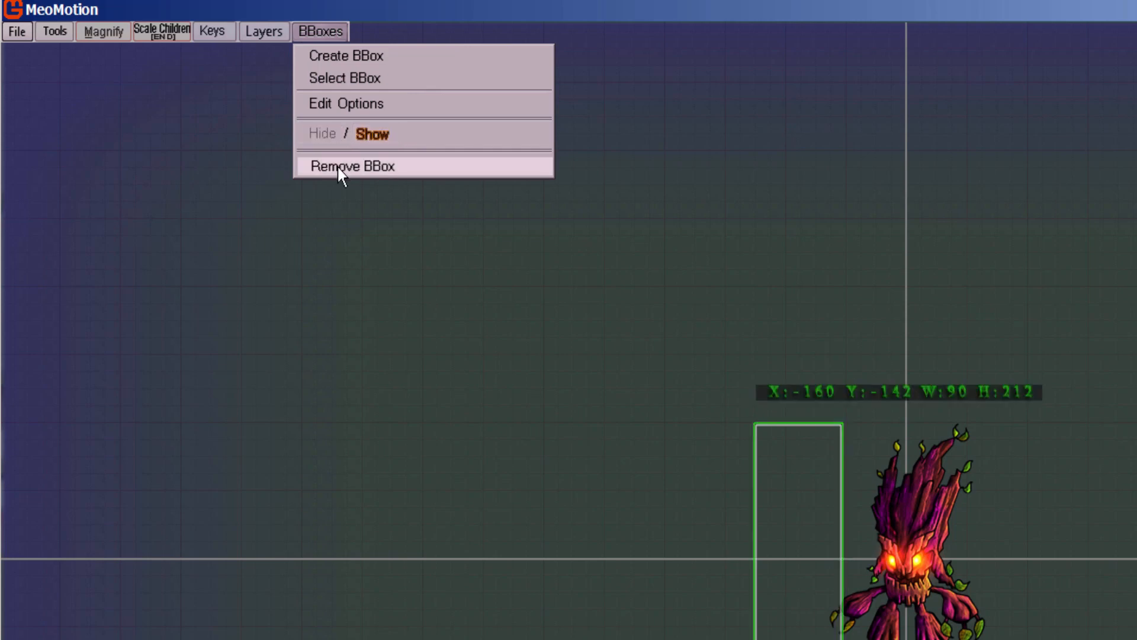
click(338, 167)
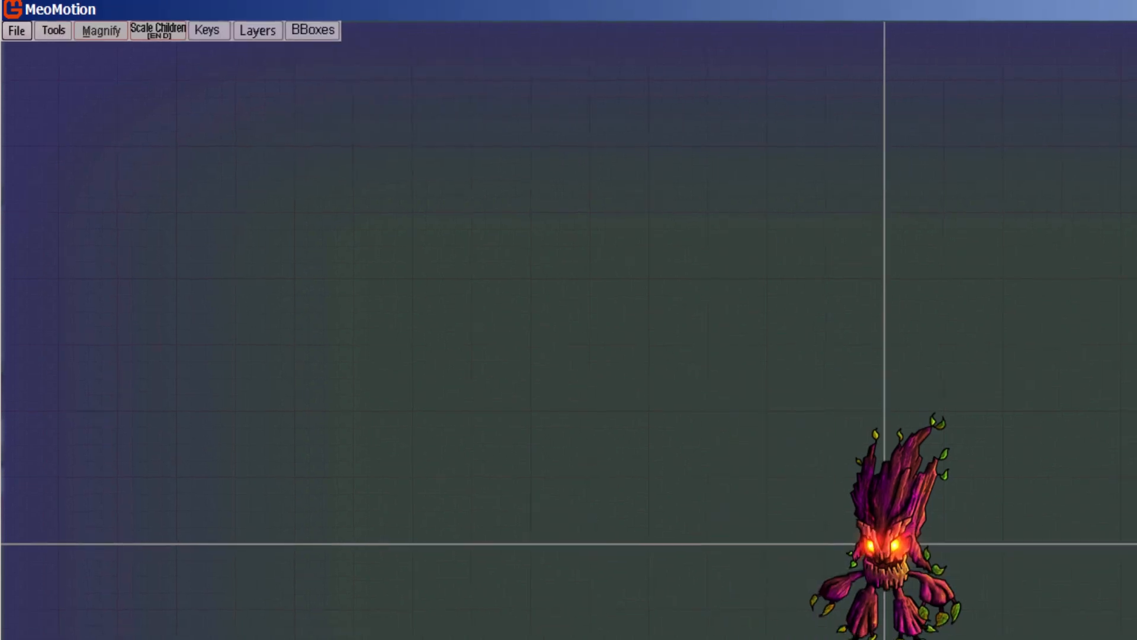
Step: Create a Receives Hit 0 bounding box about 110 by 195 around the monster at attack1's start key, named box_idle
click(284, 27)
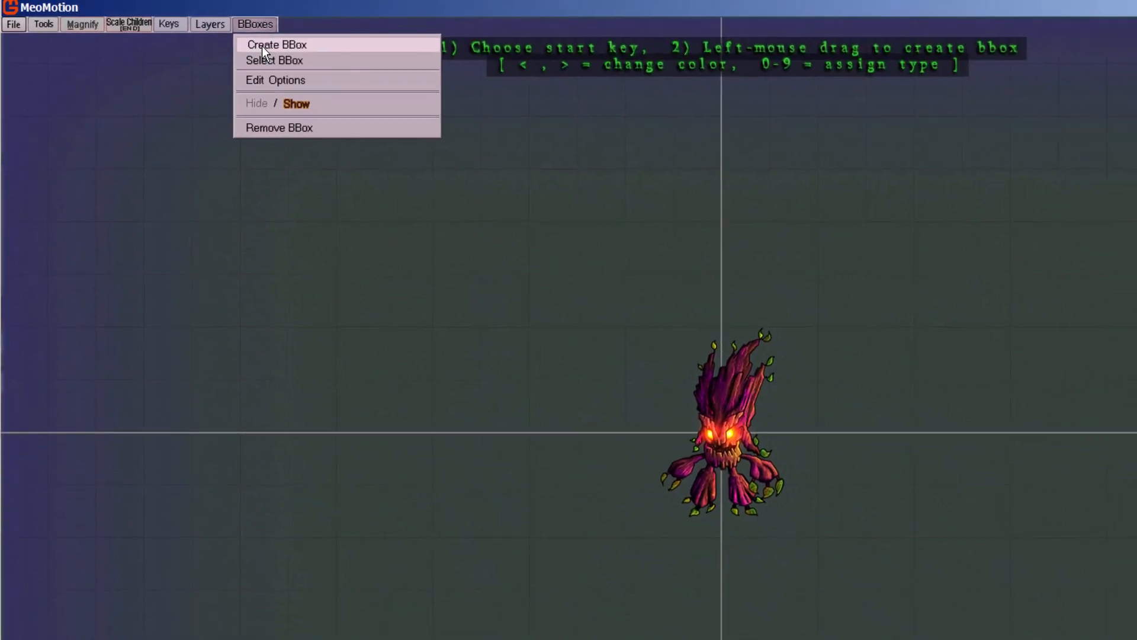
click(288, 48)
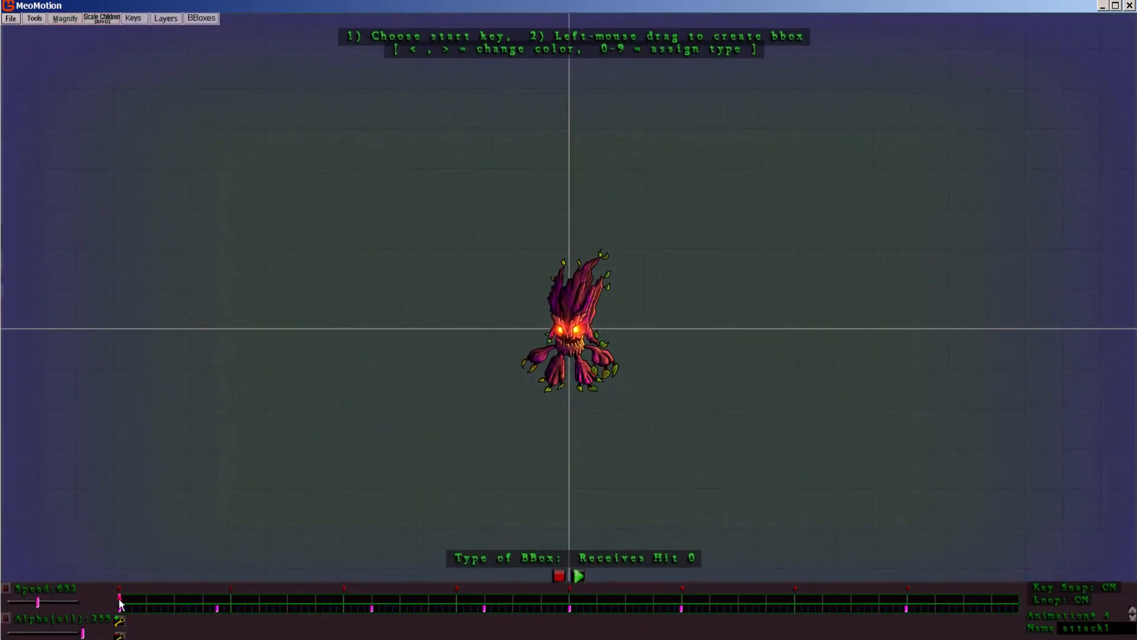
click(120, 608)
drag(540, 268, 602, 387)
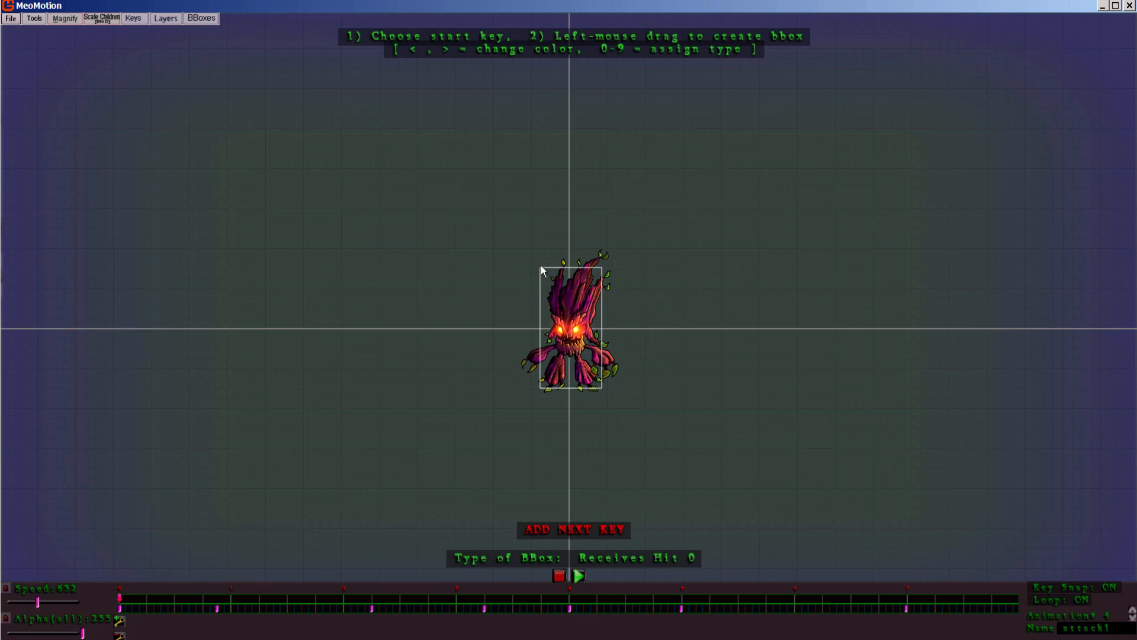
drag(542, 265, 606, 387)
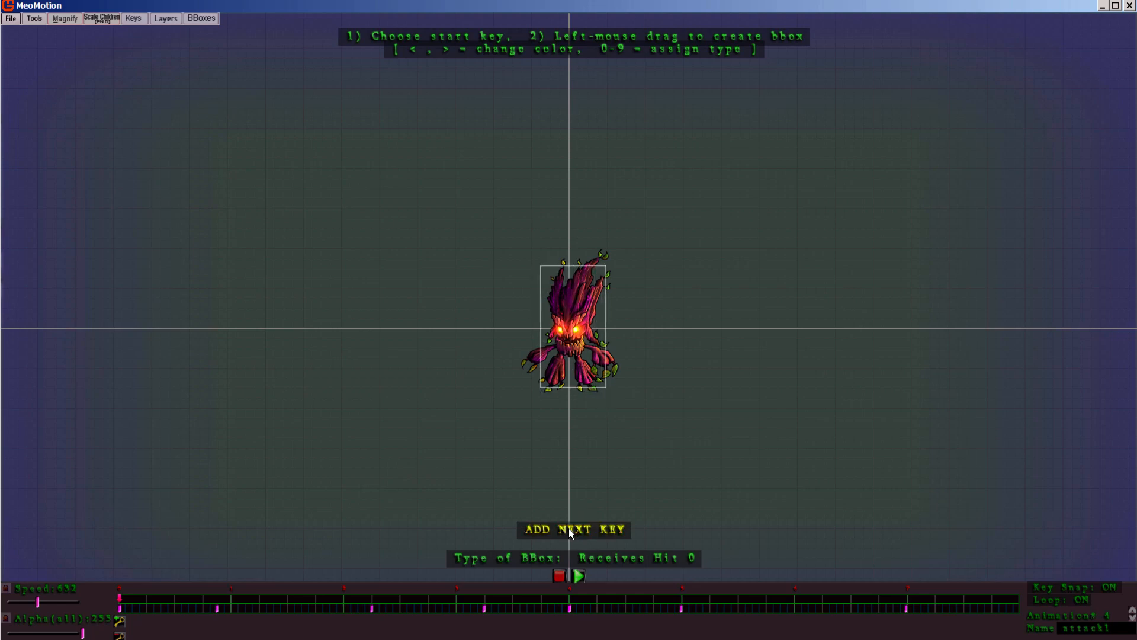
click(571, 532)
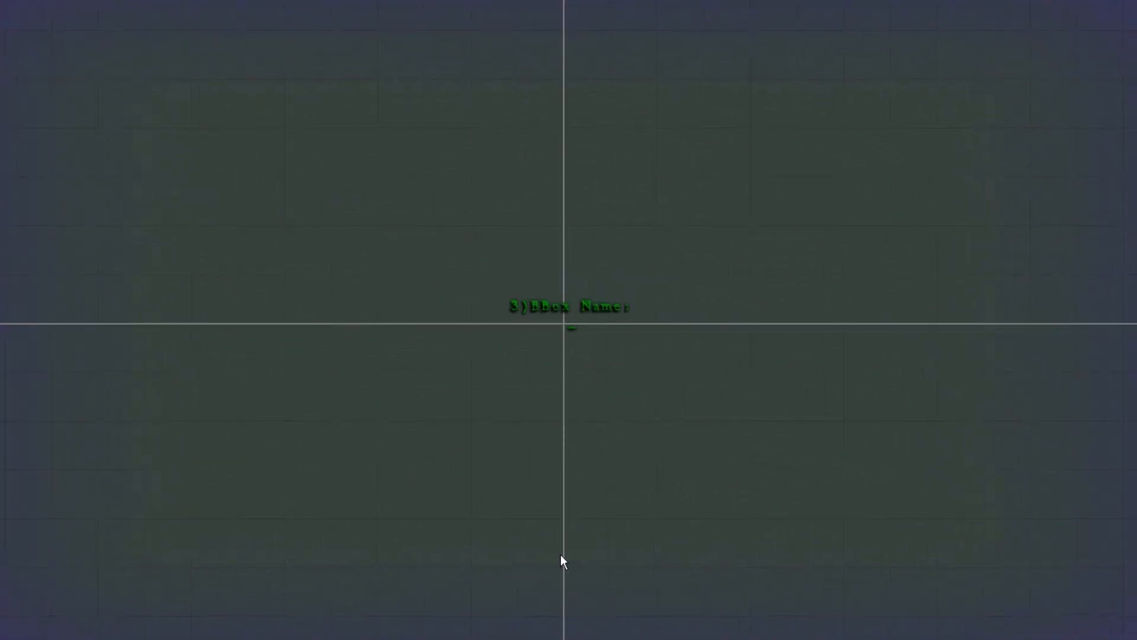
text(box)
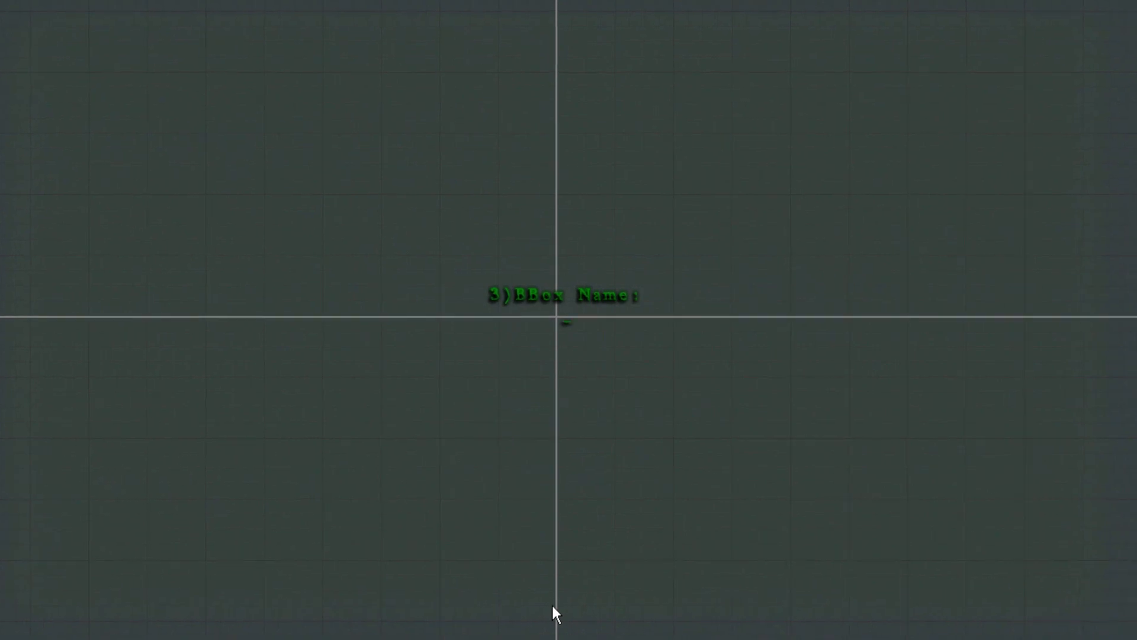
text(_idle)
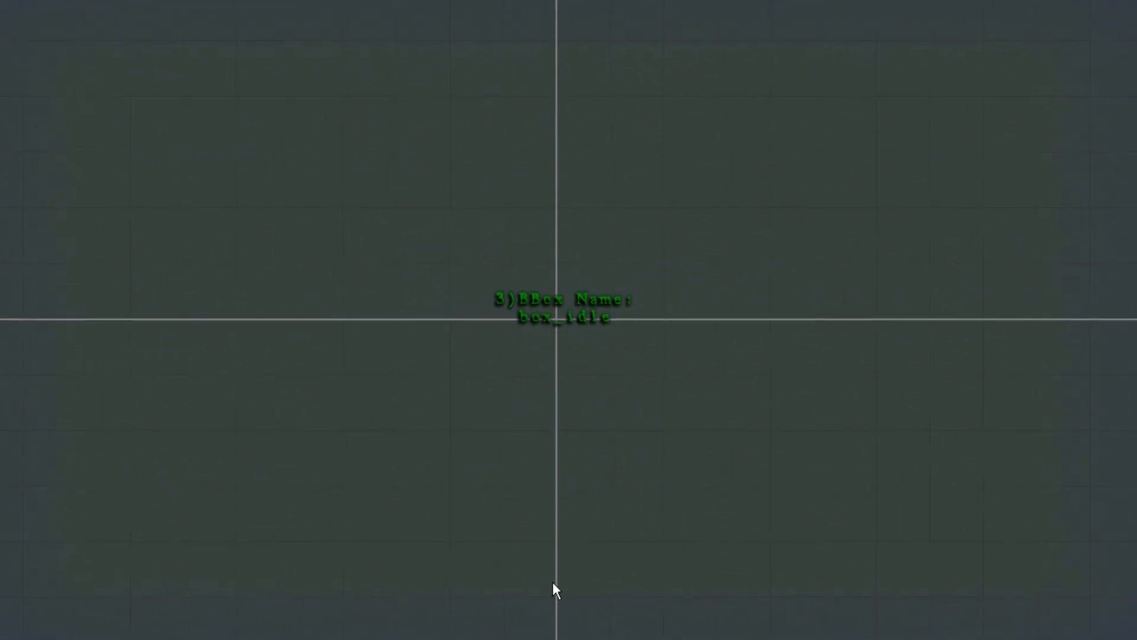
key(Return)
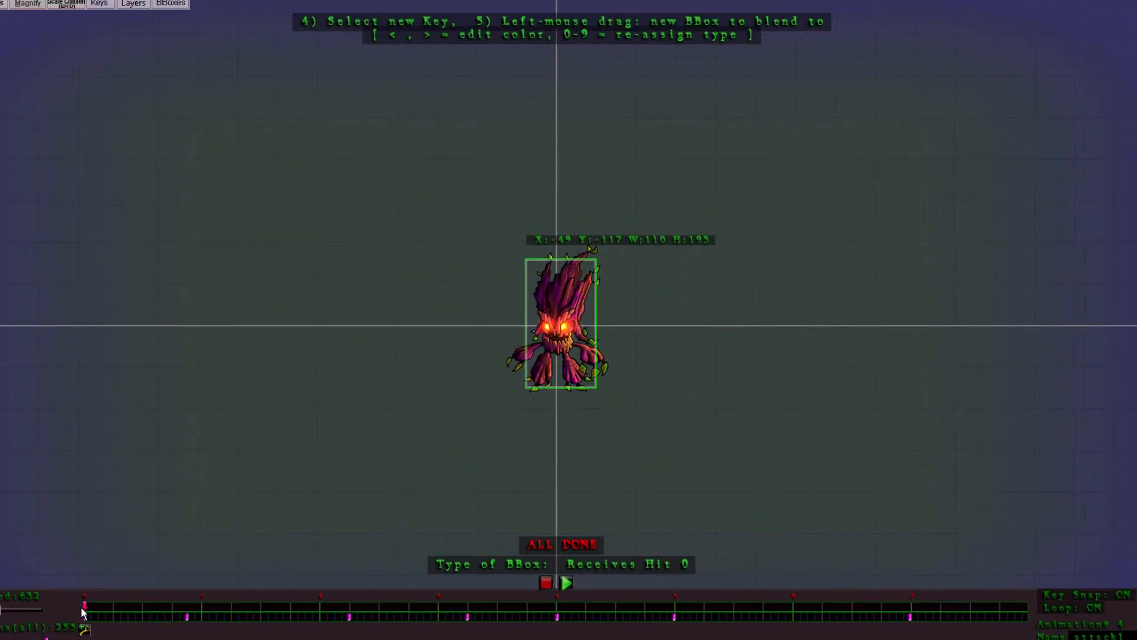
Step: Add a second box_idle key about 119 by 200 around the monster's body at the arm-extended key mid-animation
drag(83, 613, 557, 613)
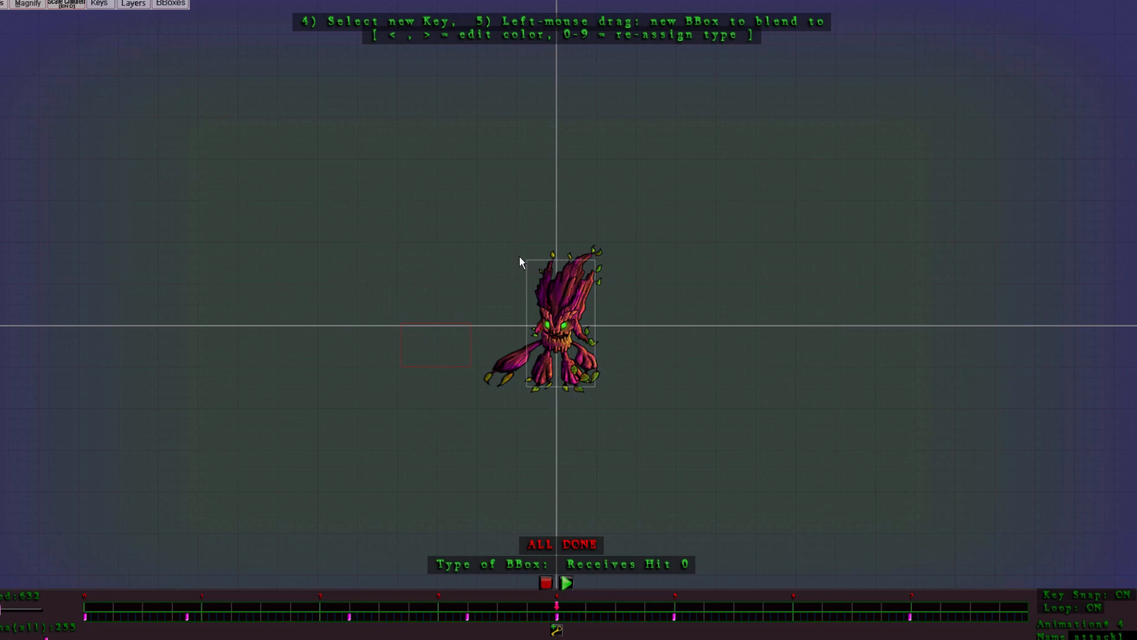
drag(521, 258, 593, 389)
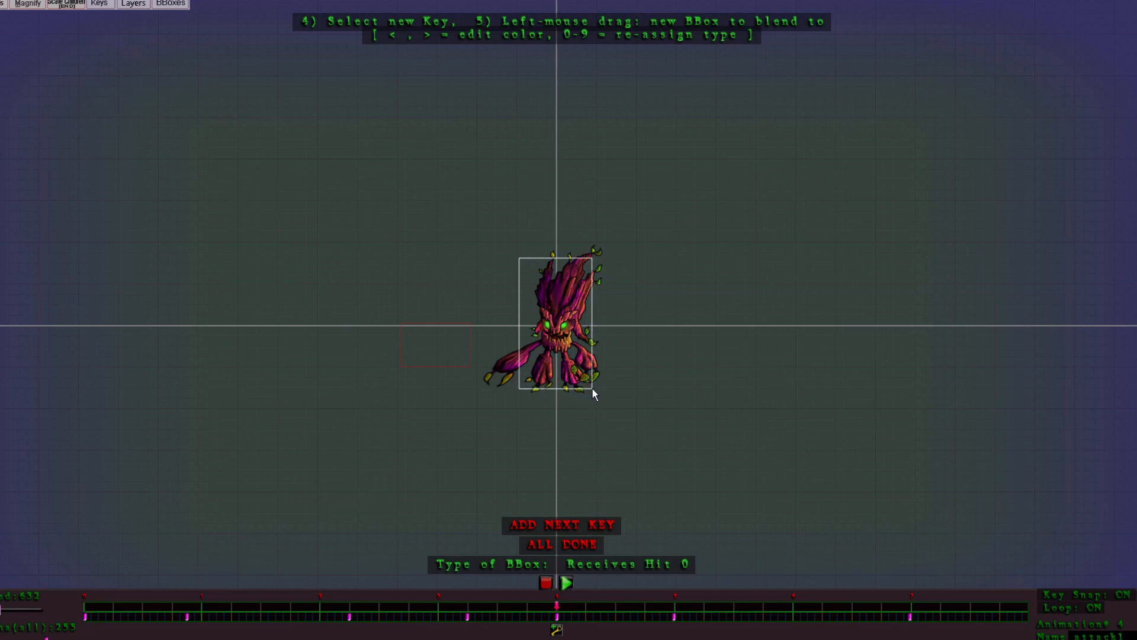
click(548, 525)
Step: Draw the final box_idle key around the monster at the end of the attack1 timeline and finish the bounding box
drag(557, 605, 965, 606)
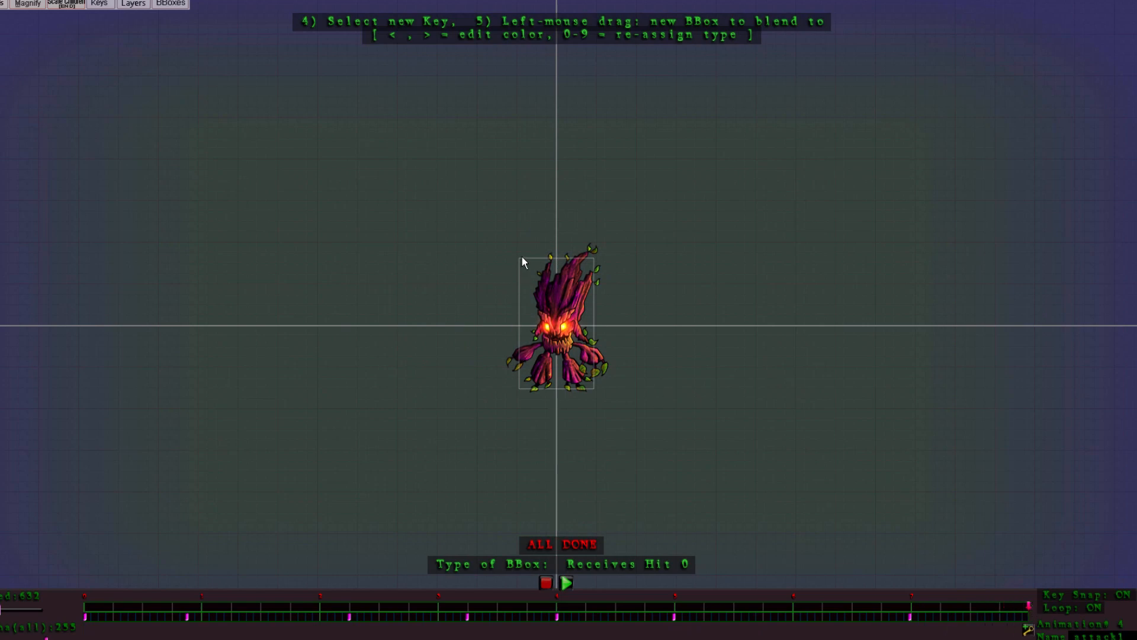
drag(522, 258, 600, 388)
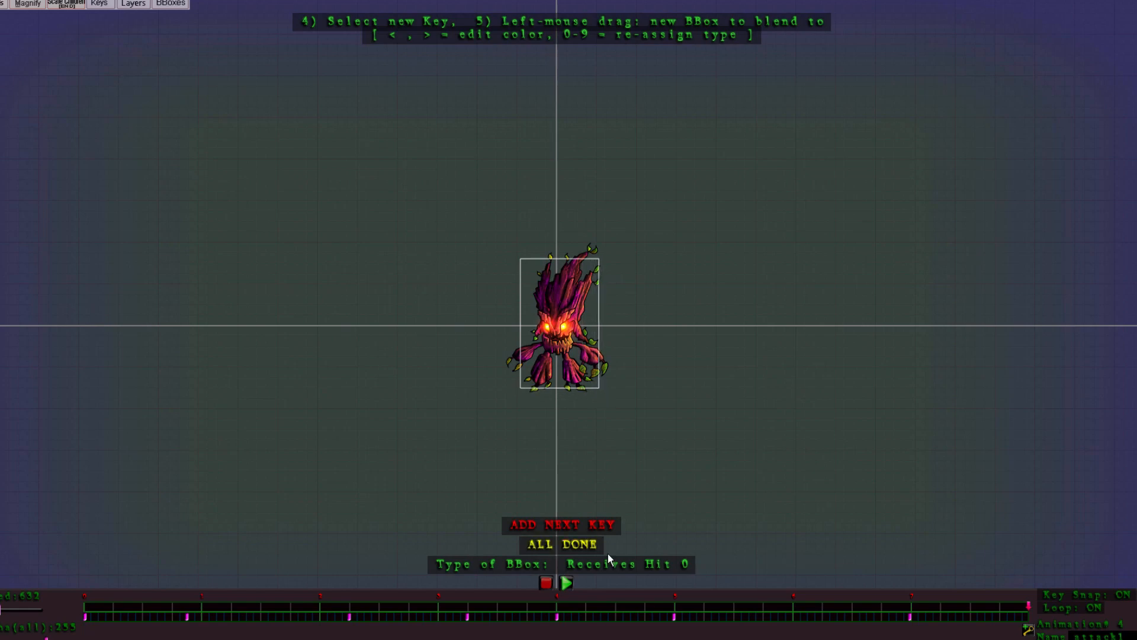
click(543, 546)
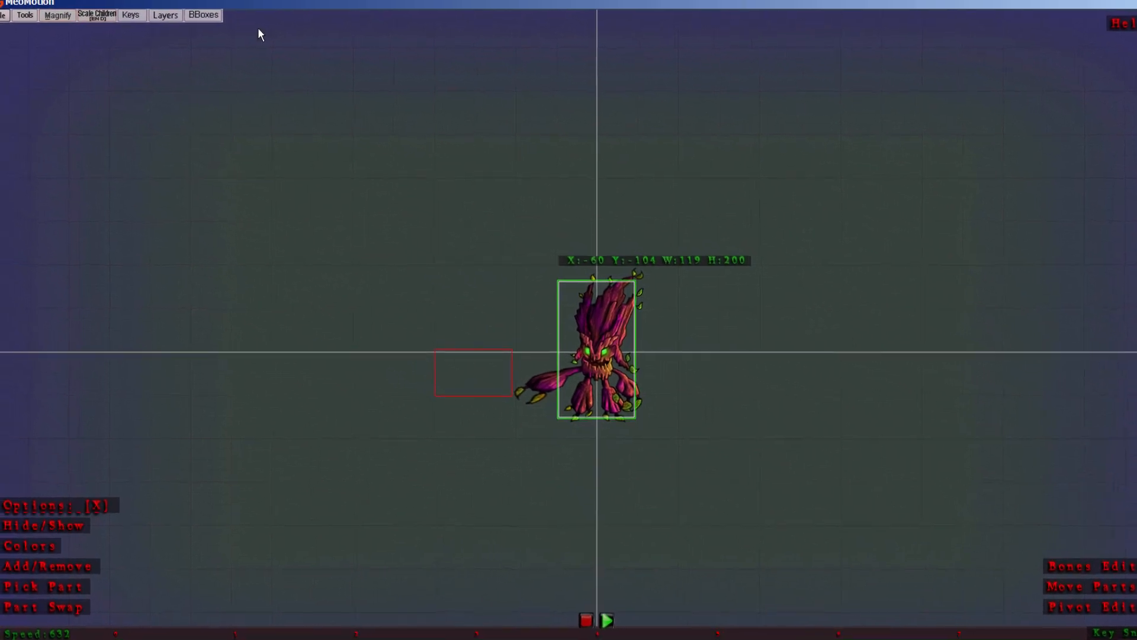
Step: Select the red deals-hit bounding box and redraw its current key around the monster's extended arm, about 107 by 78
click(206, 18)
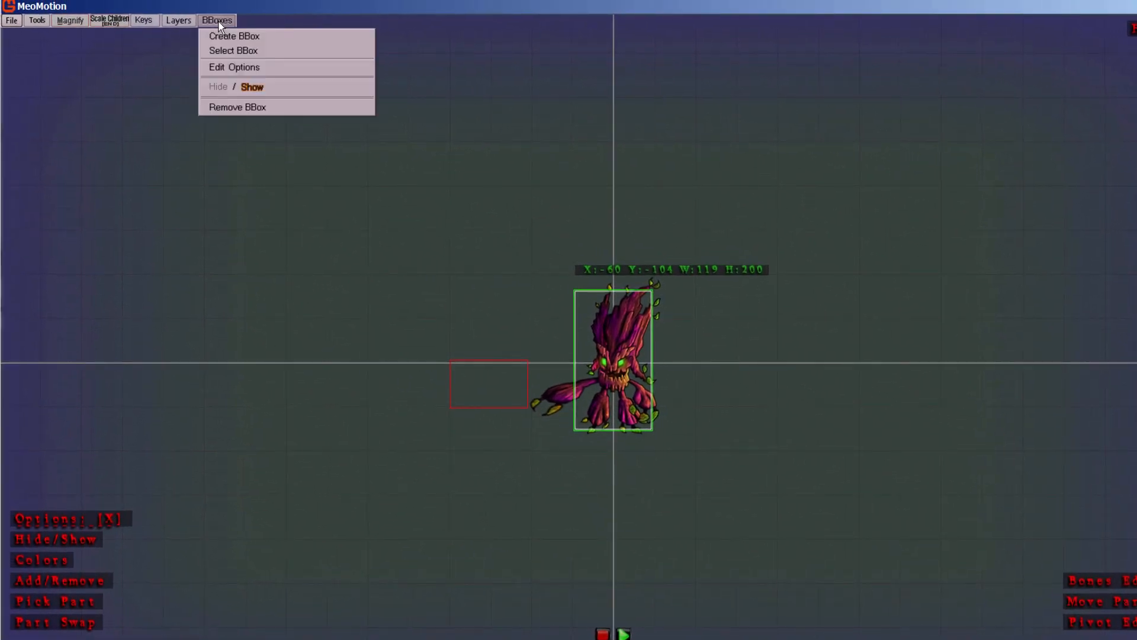
click(232, 52)
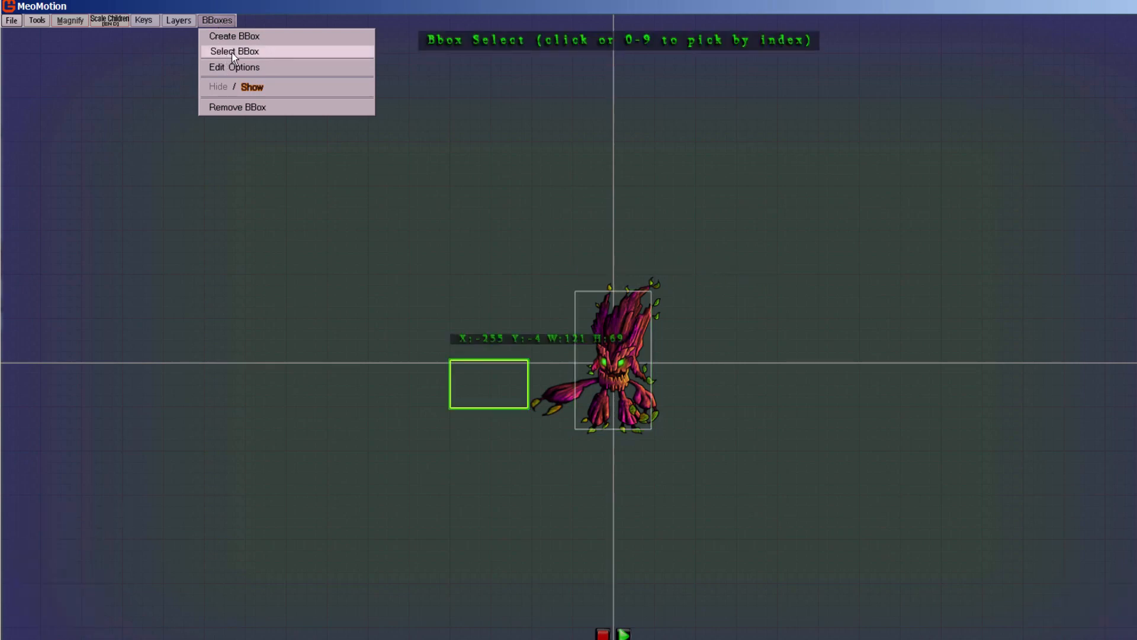
click(454, 360)
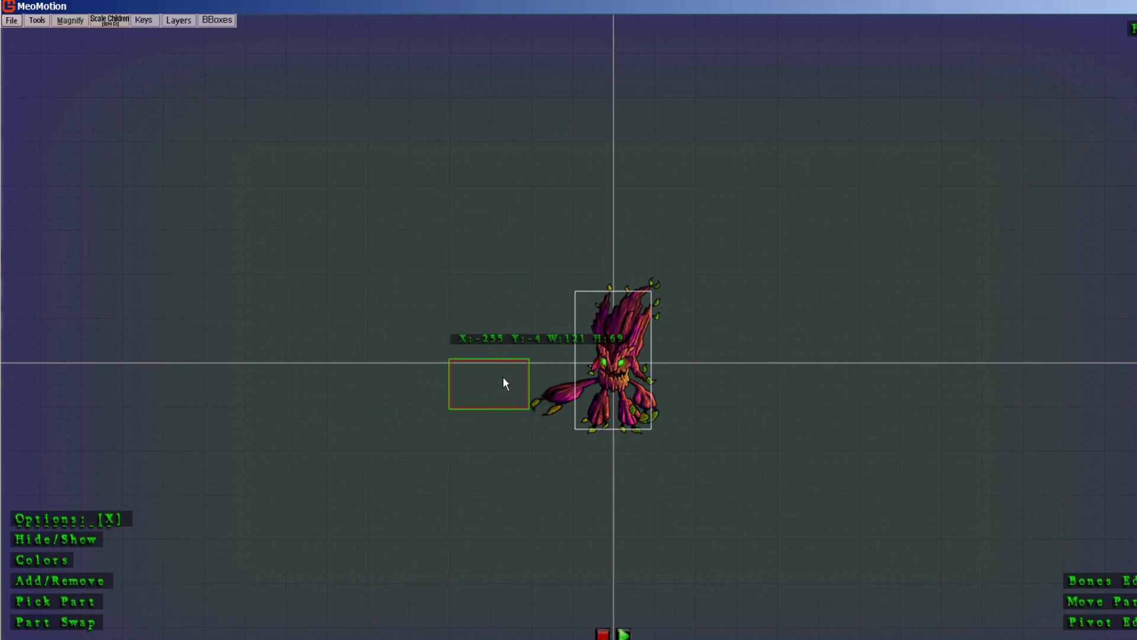
click(211, 20)
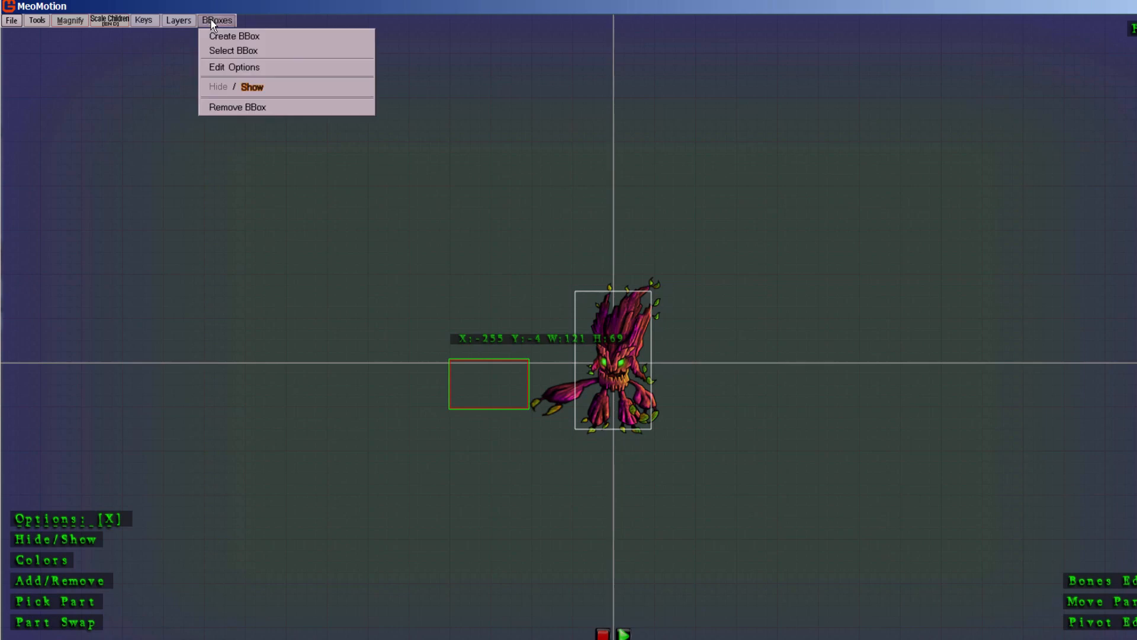
click(218, 69)
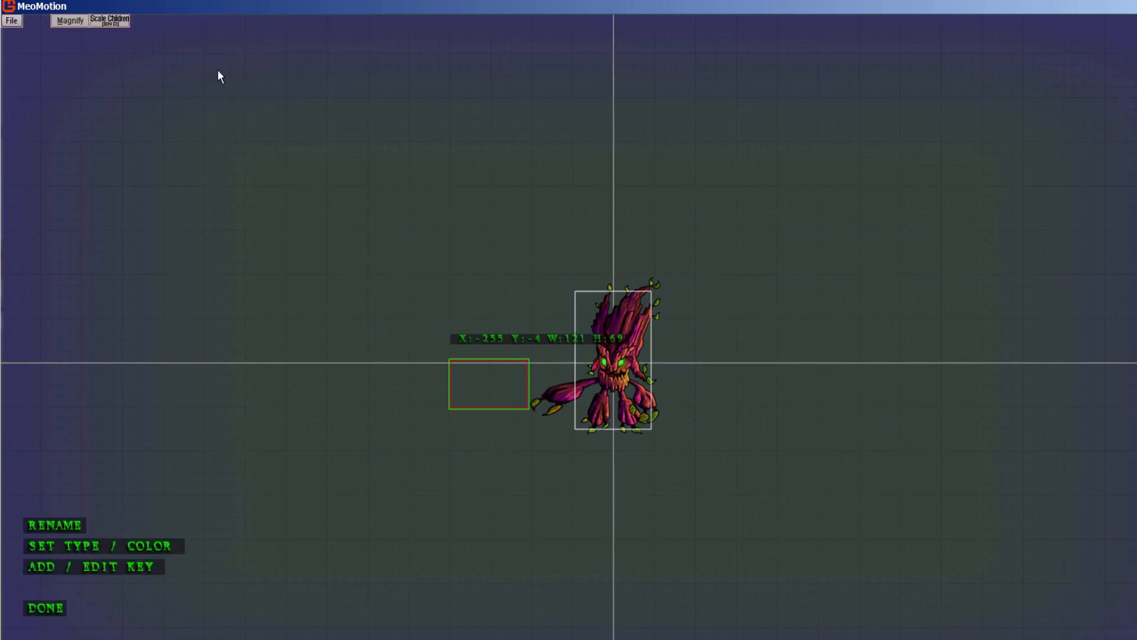
click(80, 572)
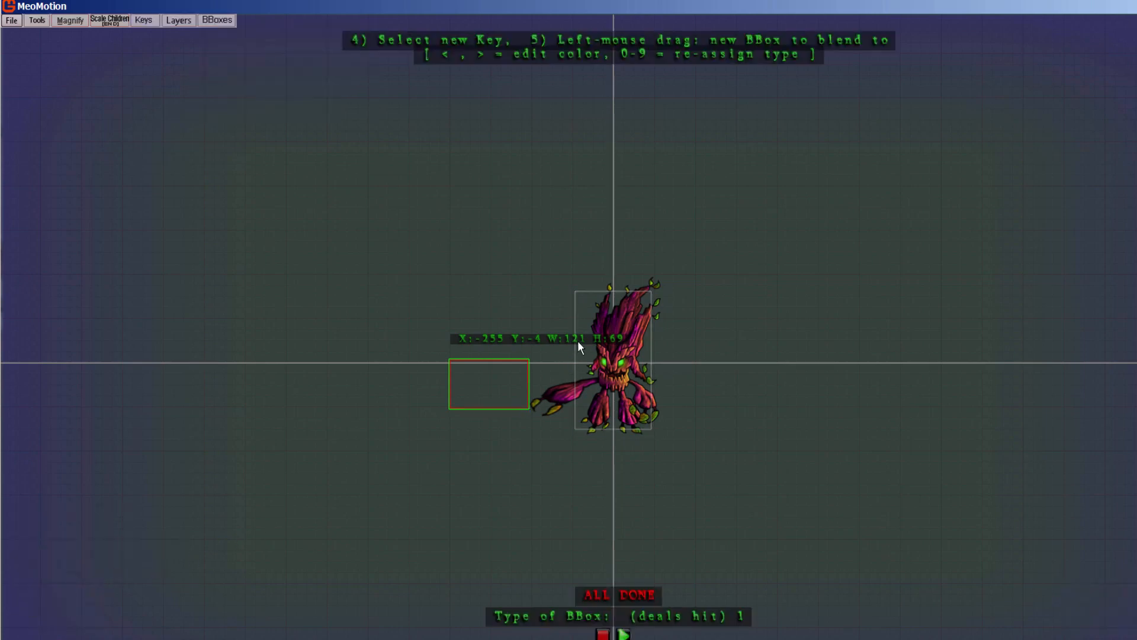
drag(530, 362, 600, 421)
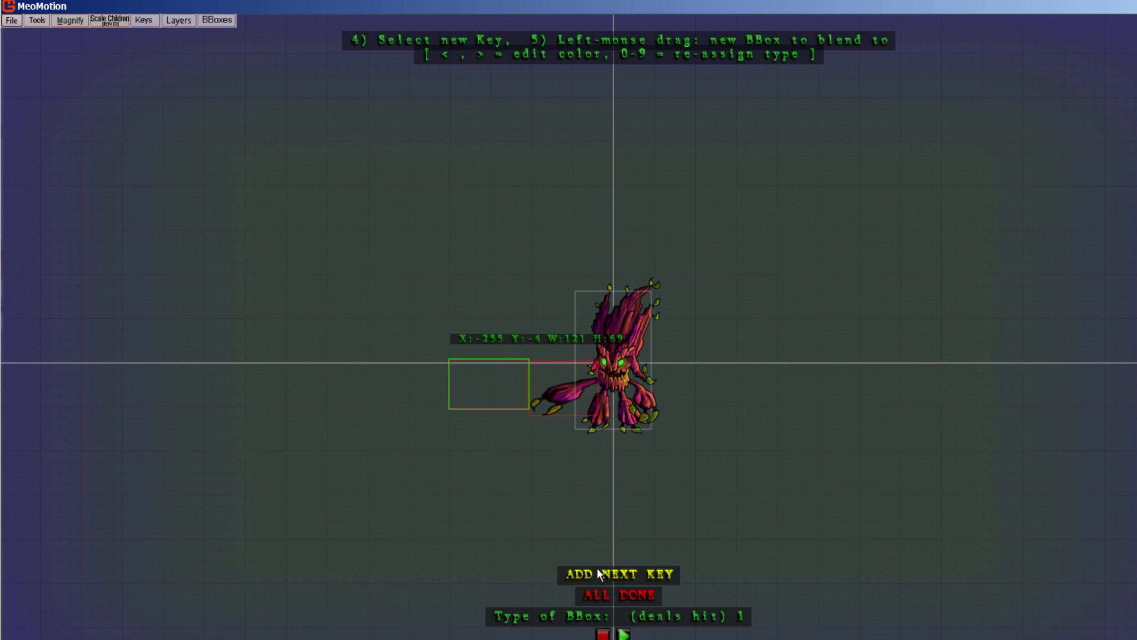
click(613, 595)
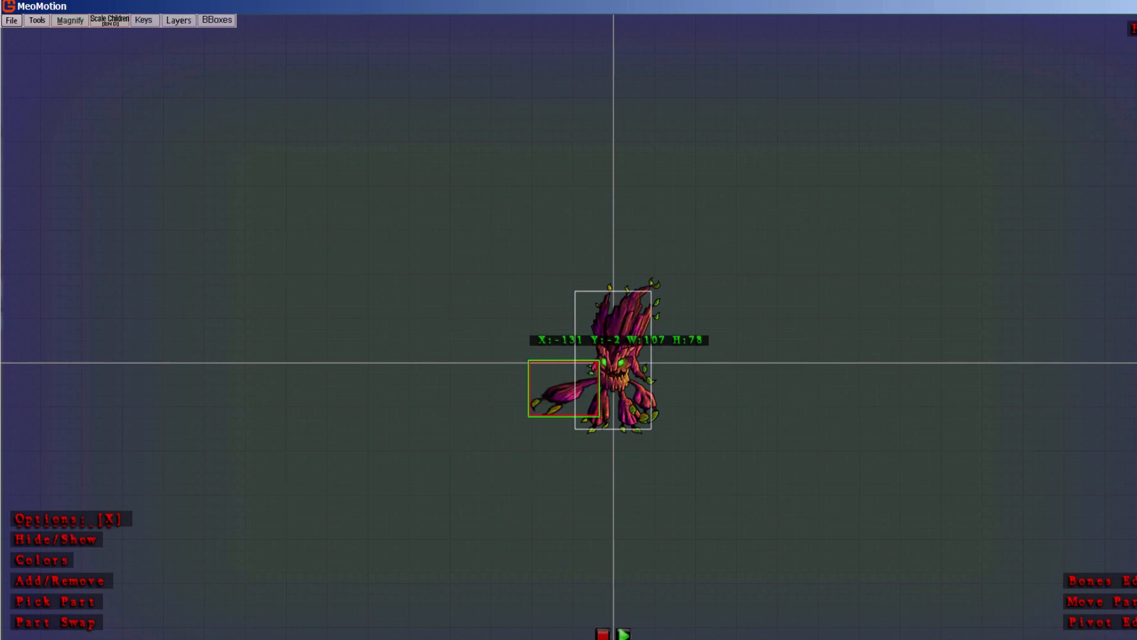
Step: Remove the selected bounding box around the monster's extended arm and confirm the removal
click(217, 19)
click(222, 107)
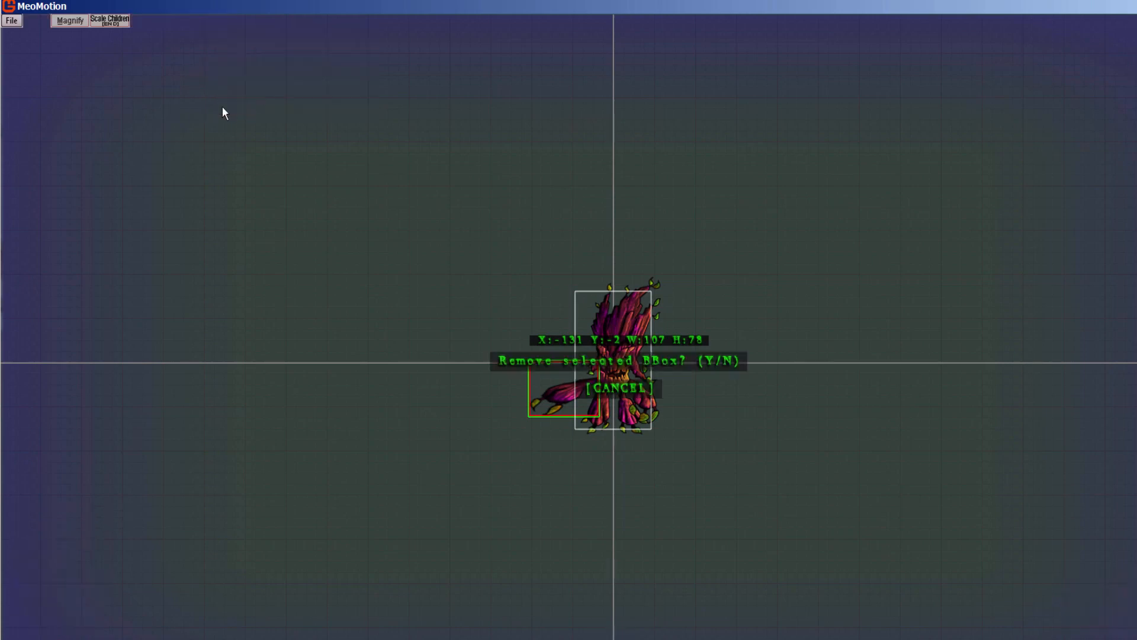
key(y)
click(216, 22)
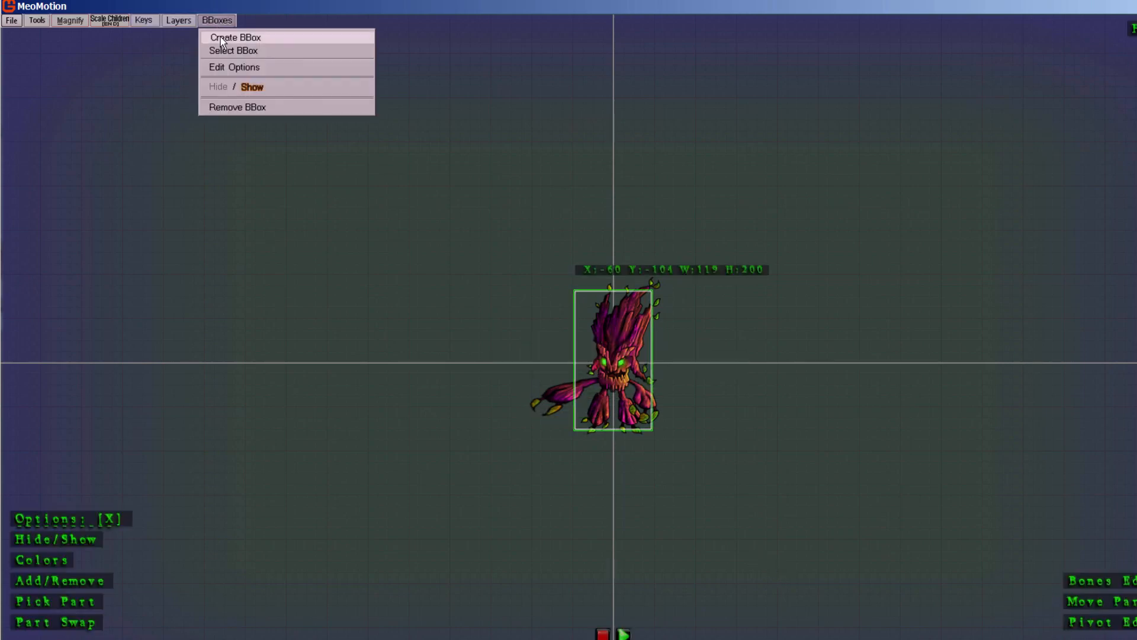
click(220, 37)
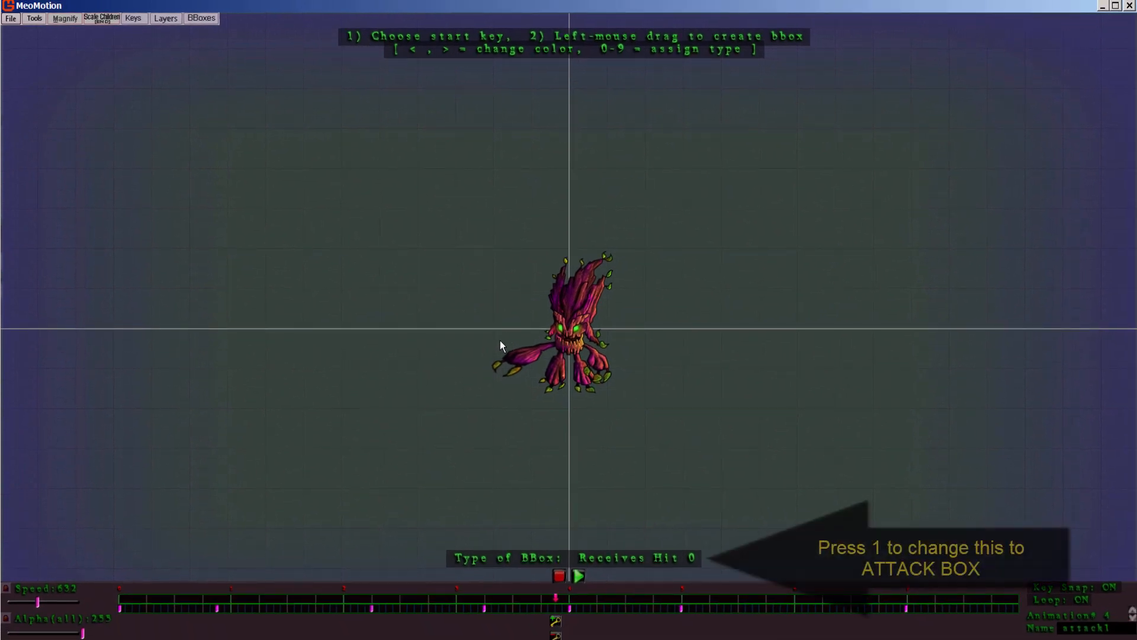
drag(500, 339, 556, 371)
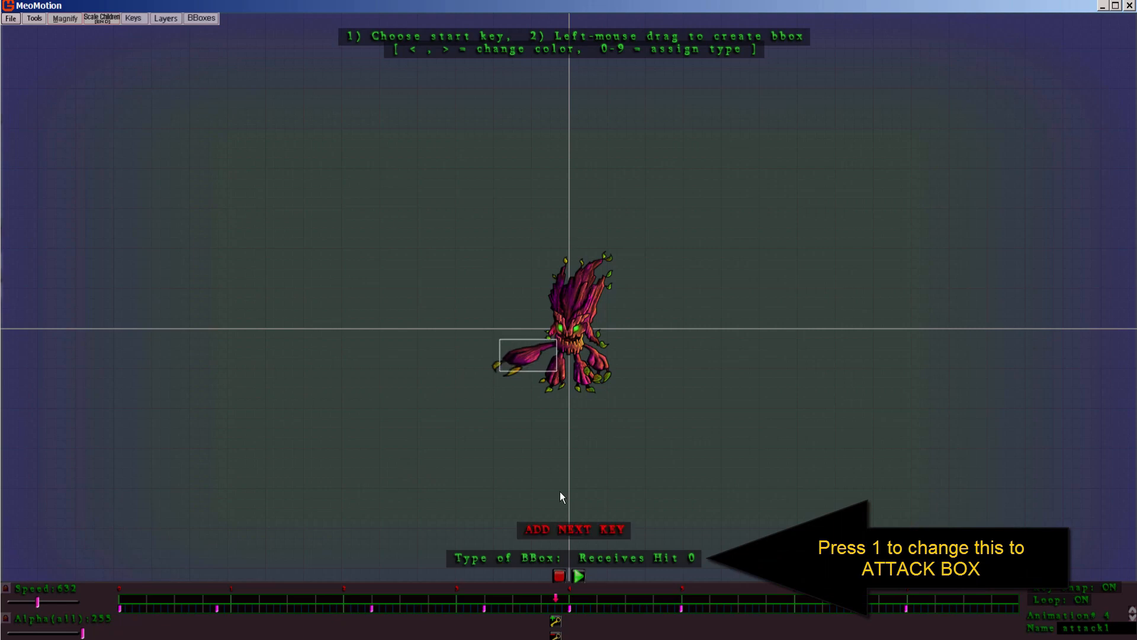
click(564, 529)
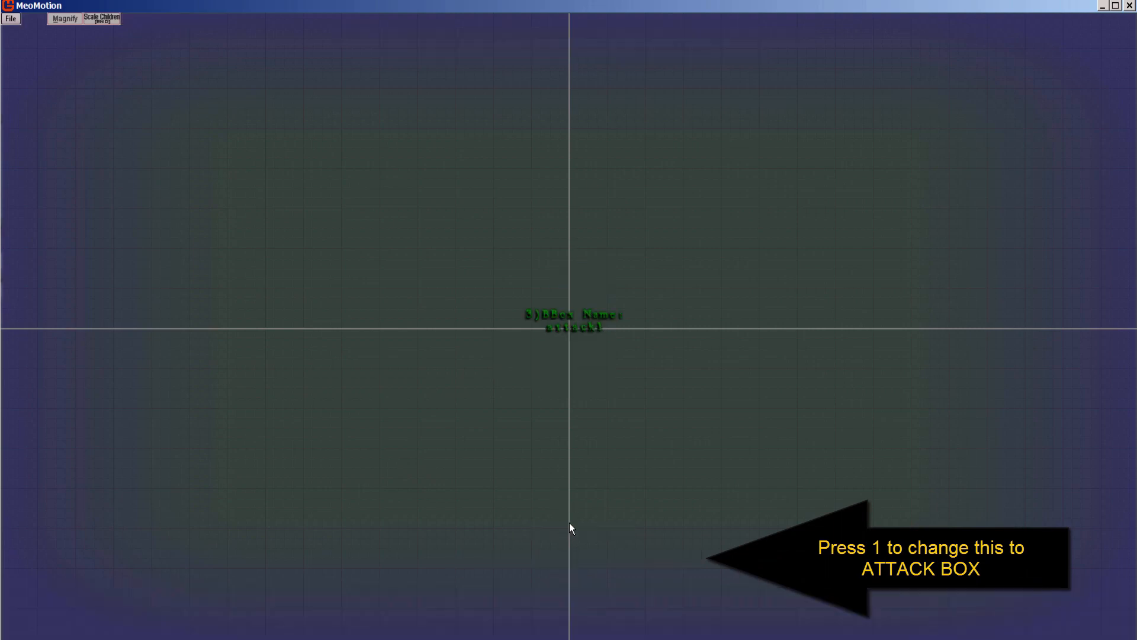
key(Return)
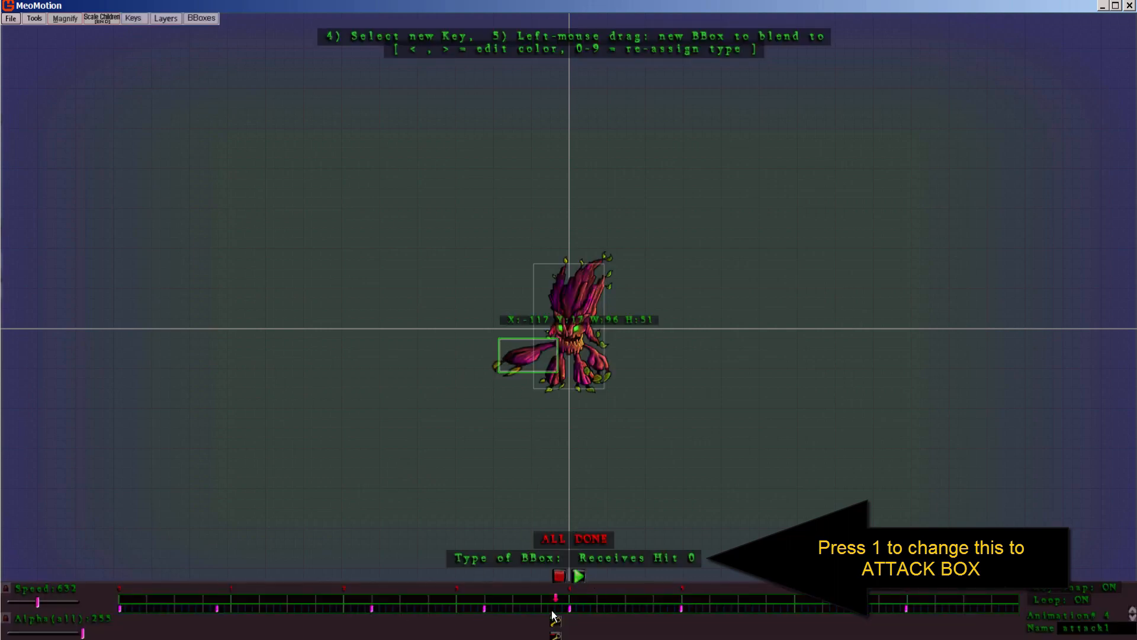
drag(557, 604, 72, 572)
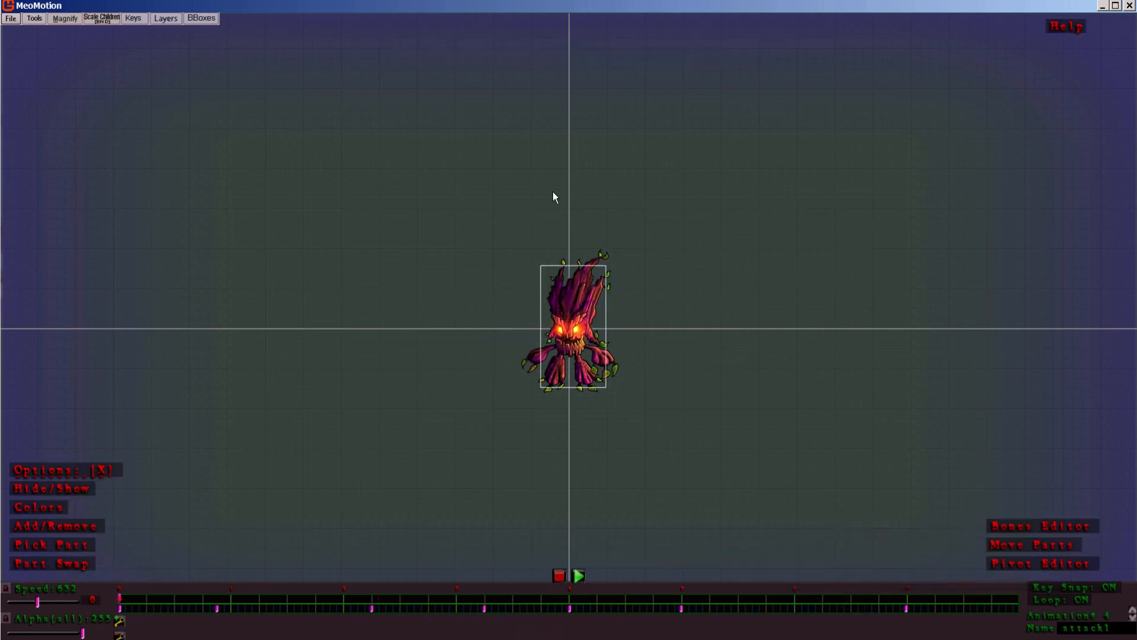
drag(320, 600, 118, 610)
Step: Create a Receives Hit 0 bounding box named attack1 around the monster's arm at the frame where it starts reaching out
click(201, 18)
click(211, 34)
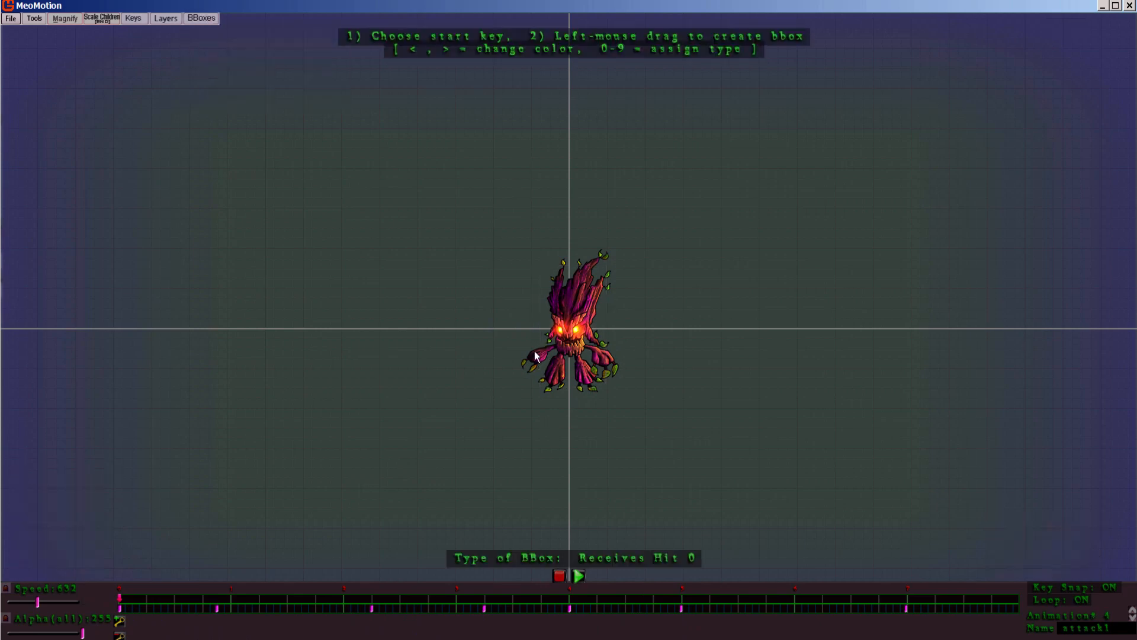
drag(120, 604, 293, 636)
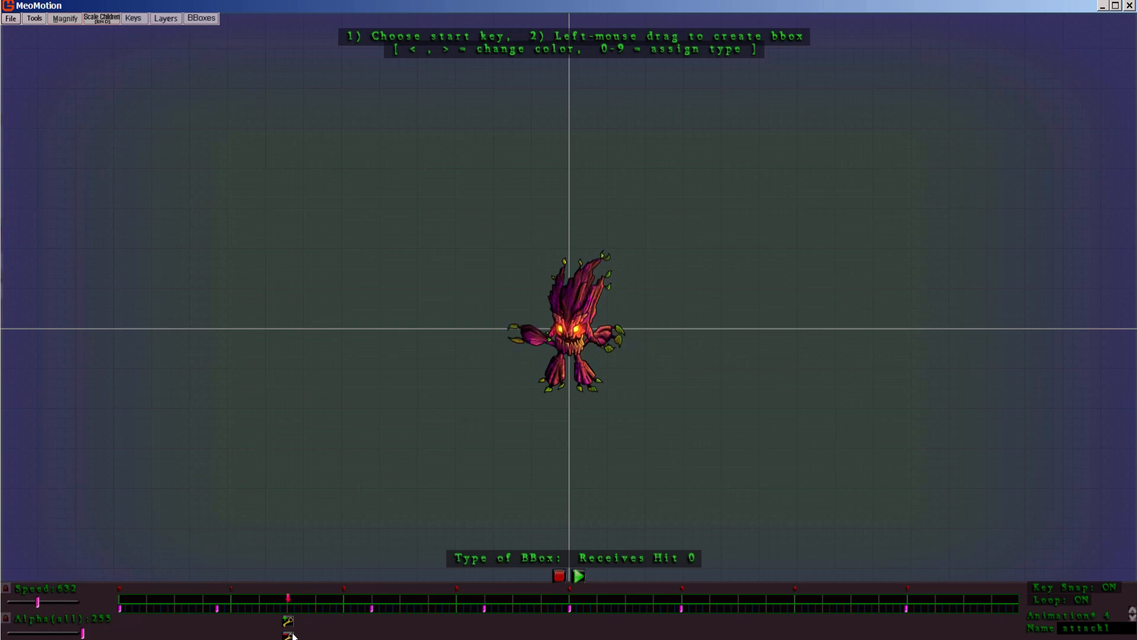
click(521, 327)
click(567, 529)
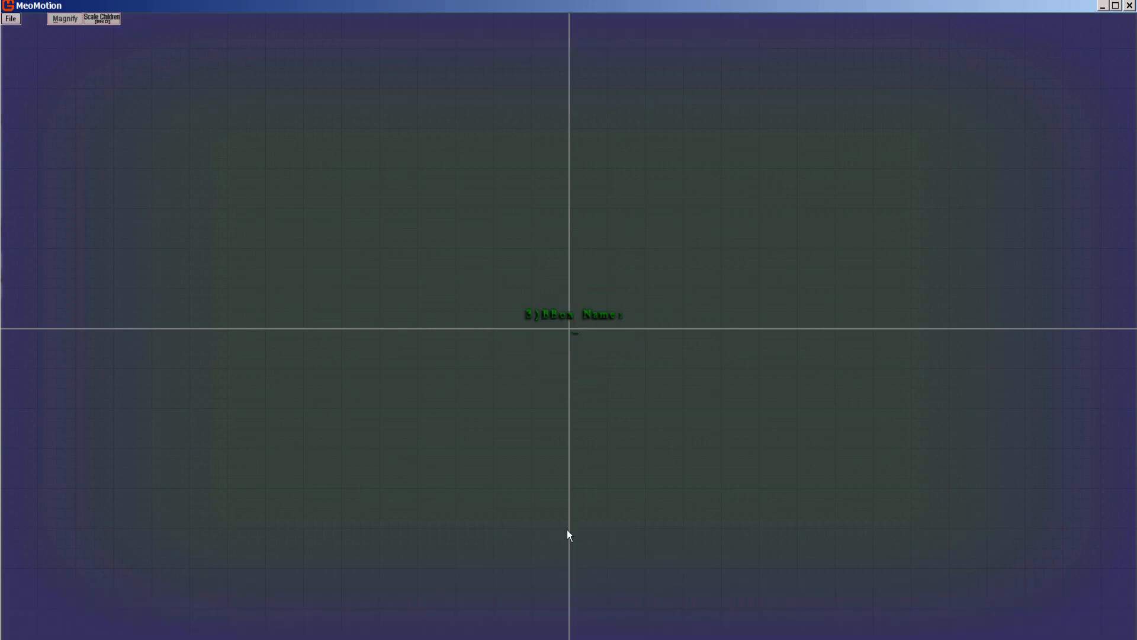
text(attack1)
key(Return)
Step: Add two further attack1 box keys around the moving arm, about 82 by 57 where it swings low and 98 by 49 where it stretches out
drag(295, 602, 374, 626)
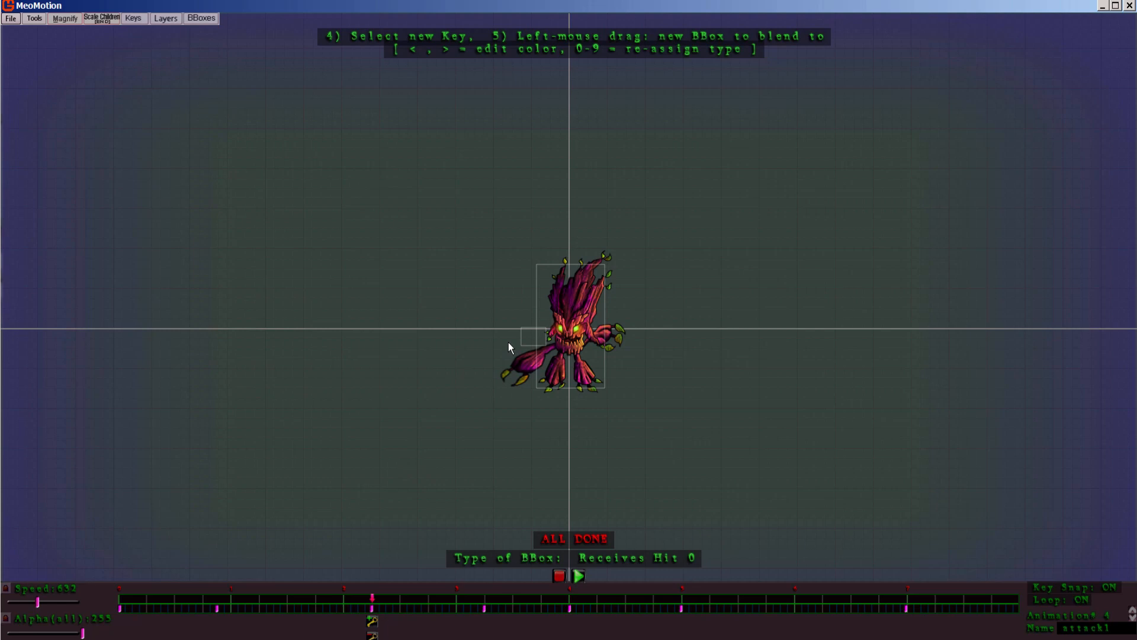
drag(508, 342, 556, 378)
click(566, 520)
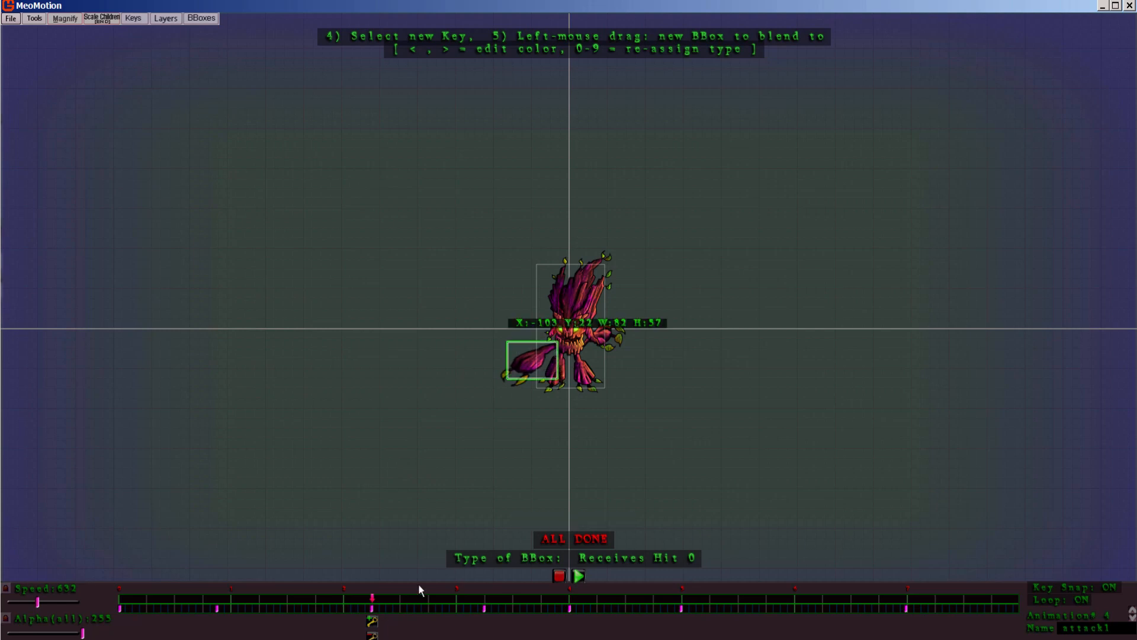
drag(377, 602, 428, 600)
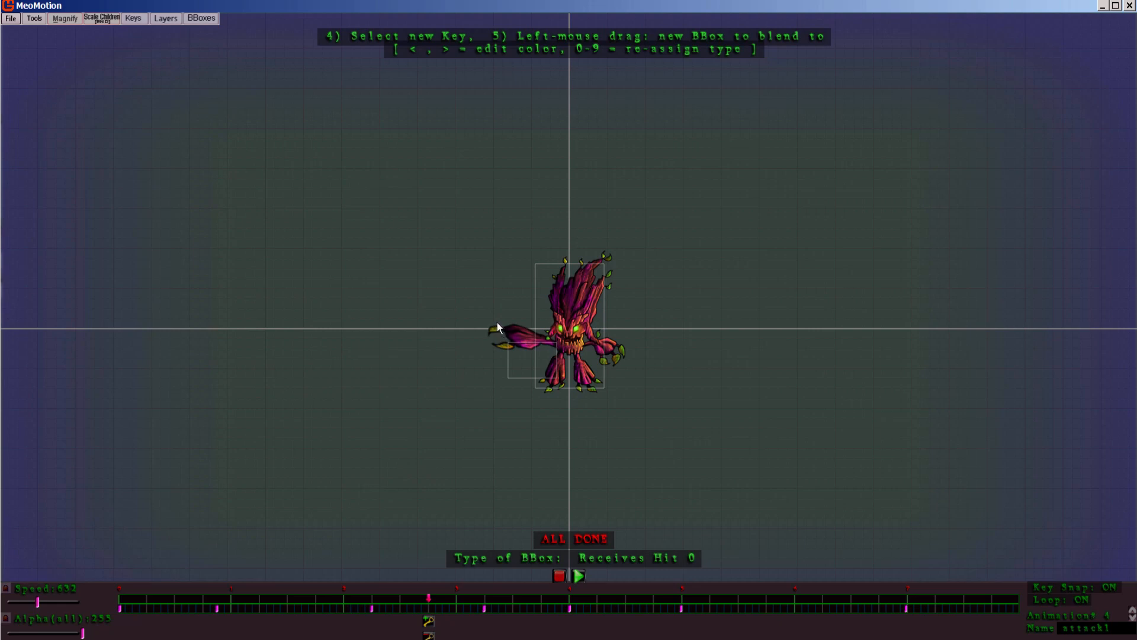
drag(496, 322, 556, 354)
click(531, 522)
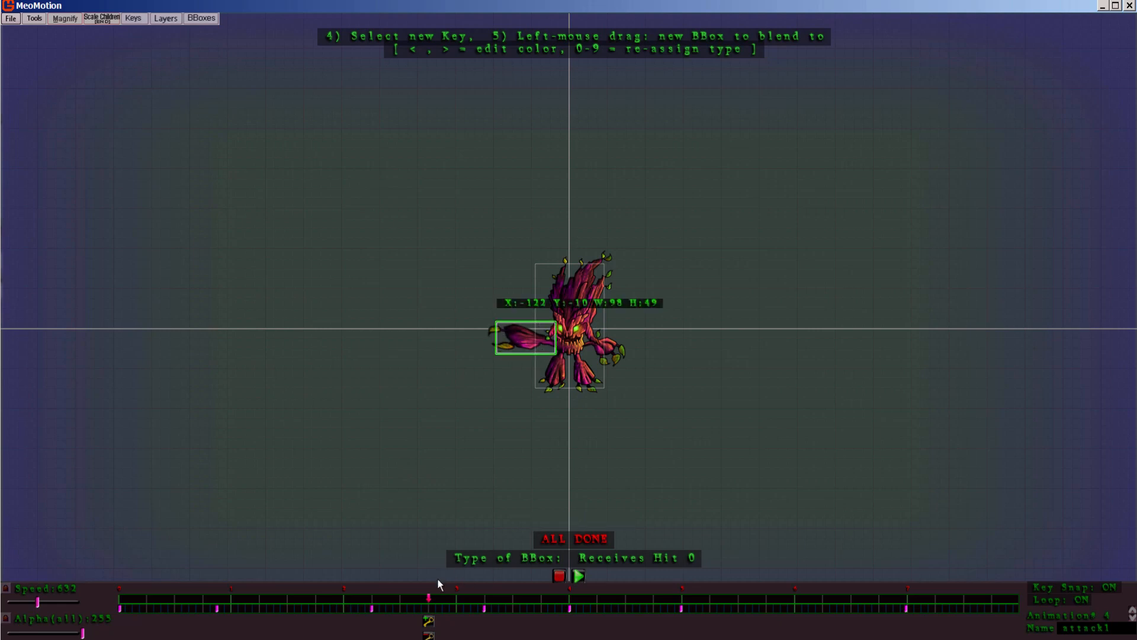
Step: Add an attack1 box key about 61 by 73 around the raised arm, plus keys where it extends sideways and swings down again
drag(439, 583, 484, 600)
drag(516, 283, 554, 332)
click(572, 518)
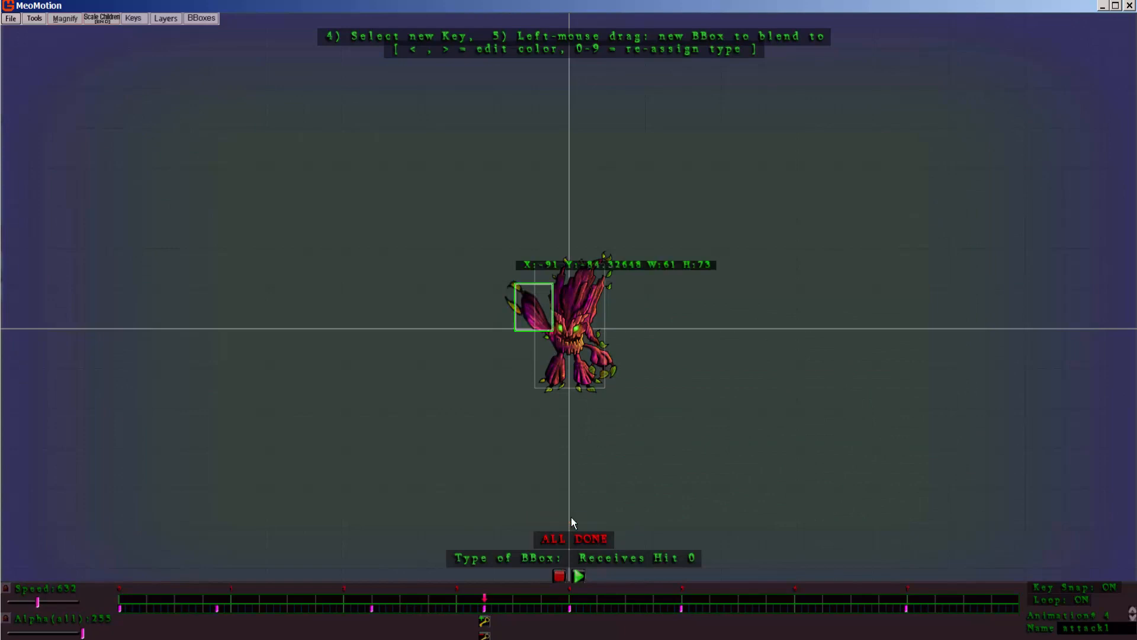
click(528, 610)
drag(501, 325, 553, 352)
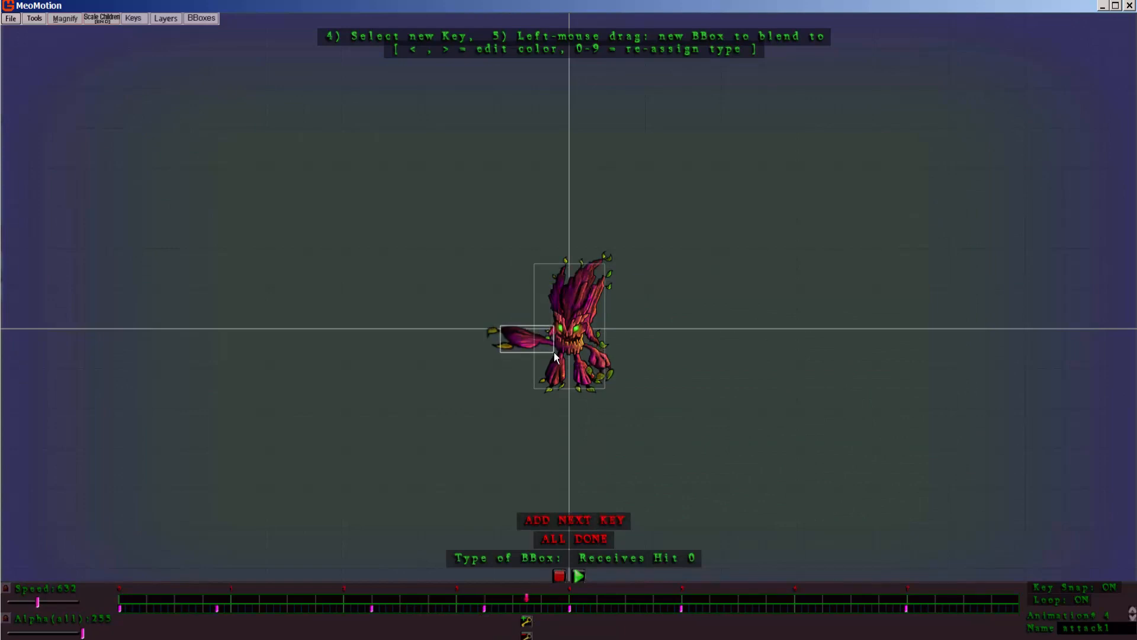
drag(529, 595, 569, 603)
drag(512, 344, 551, 381)
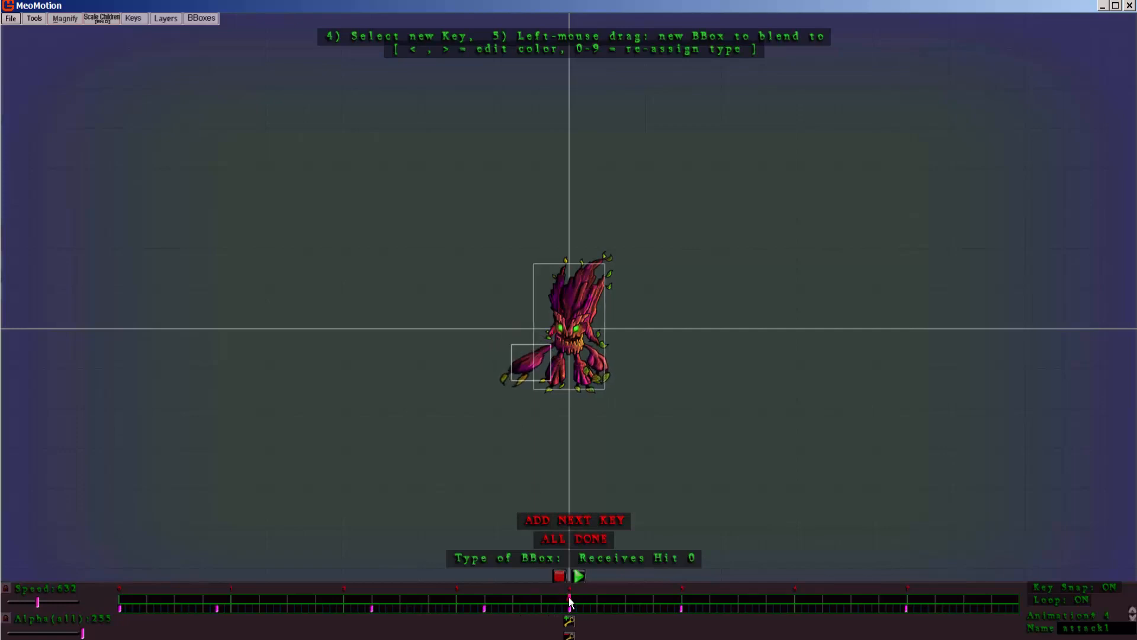
Step: Draw the attack1 box's last key at the end of the timeline and finish the bounding box
drag(571, 600, 1066, 565)
click(538, 354)
click(574, 539)
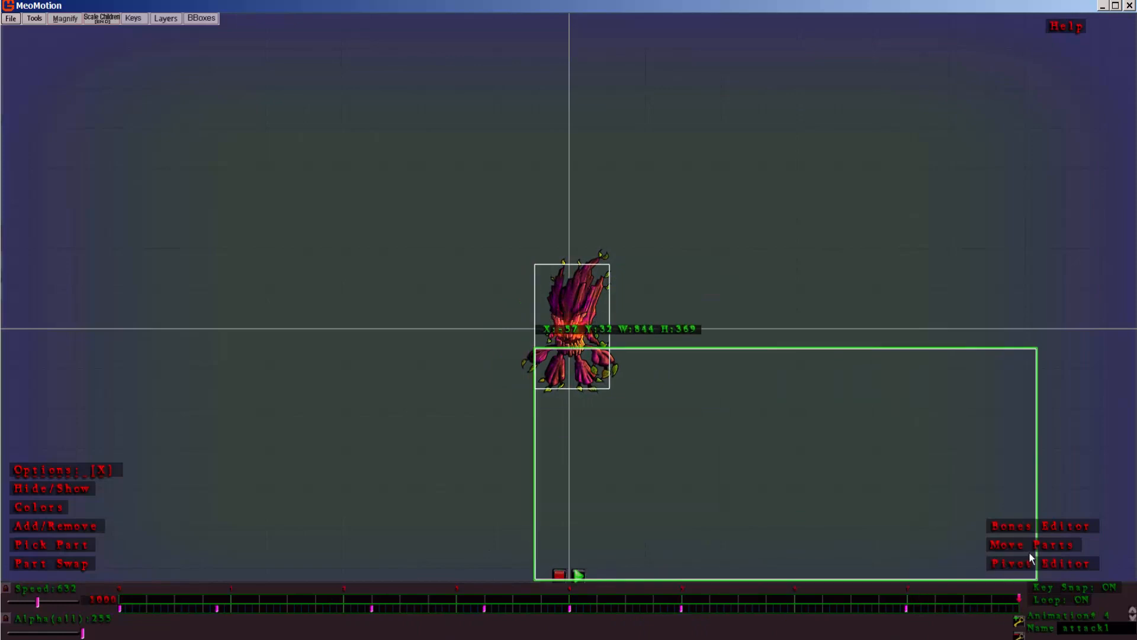
Step: Edit the attack1 box and redraw its end key as a tiny box of about 1 by 2 on the monster's arm
click(201, 18)
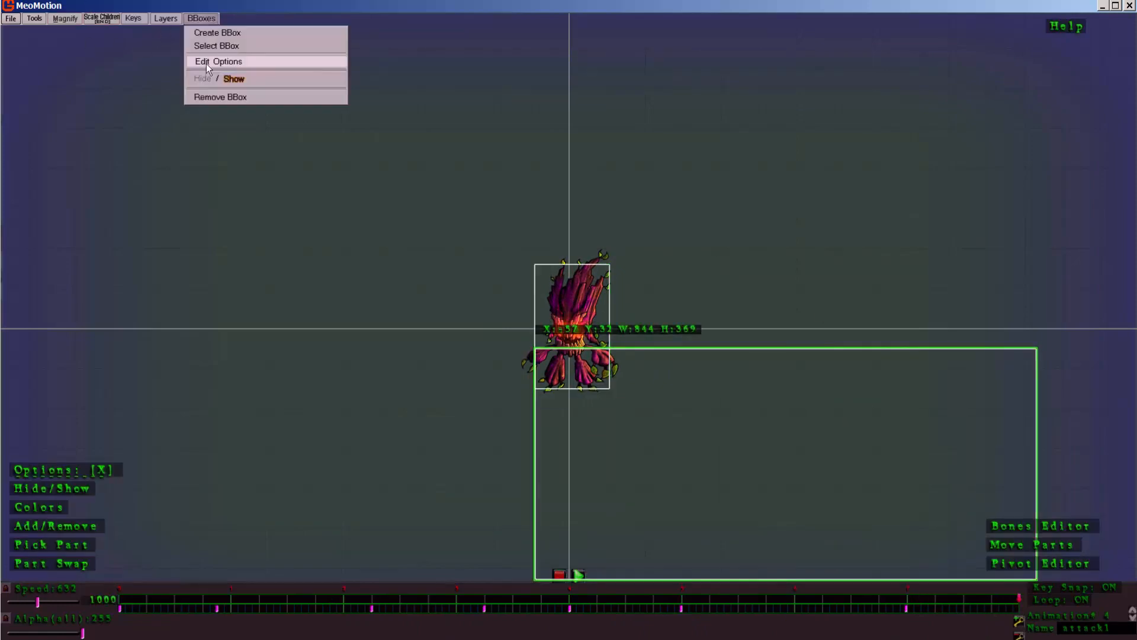
click(206, 60)
click(101, 513)
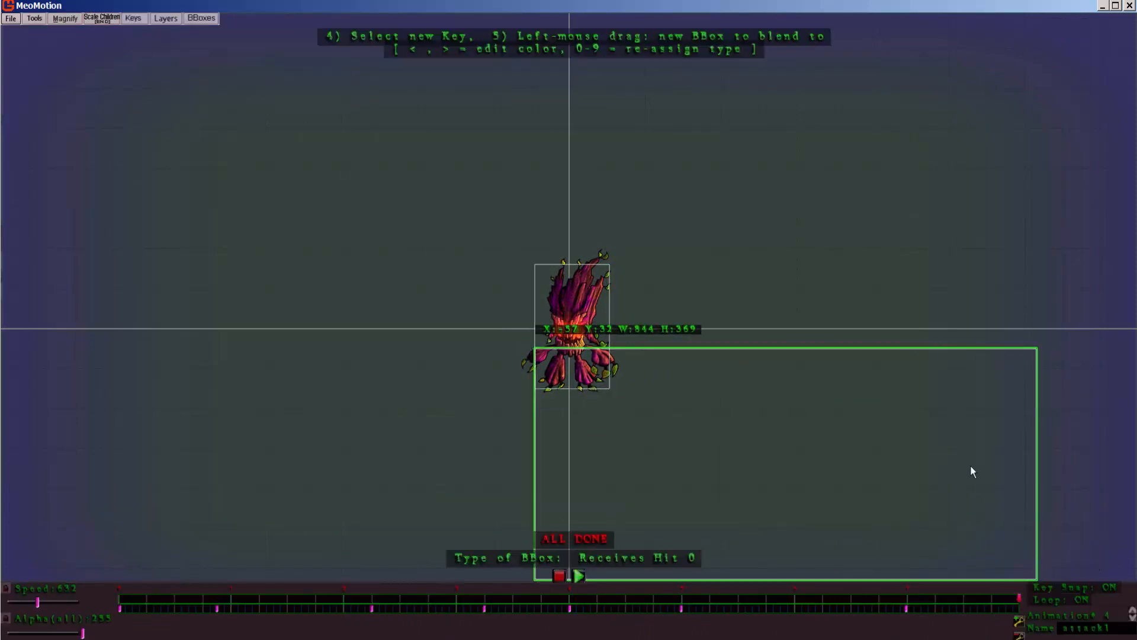
drag(537, 352, 541, 358)
click(567, 539)
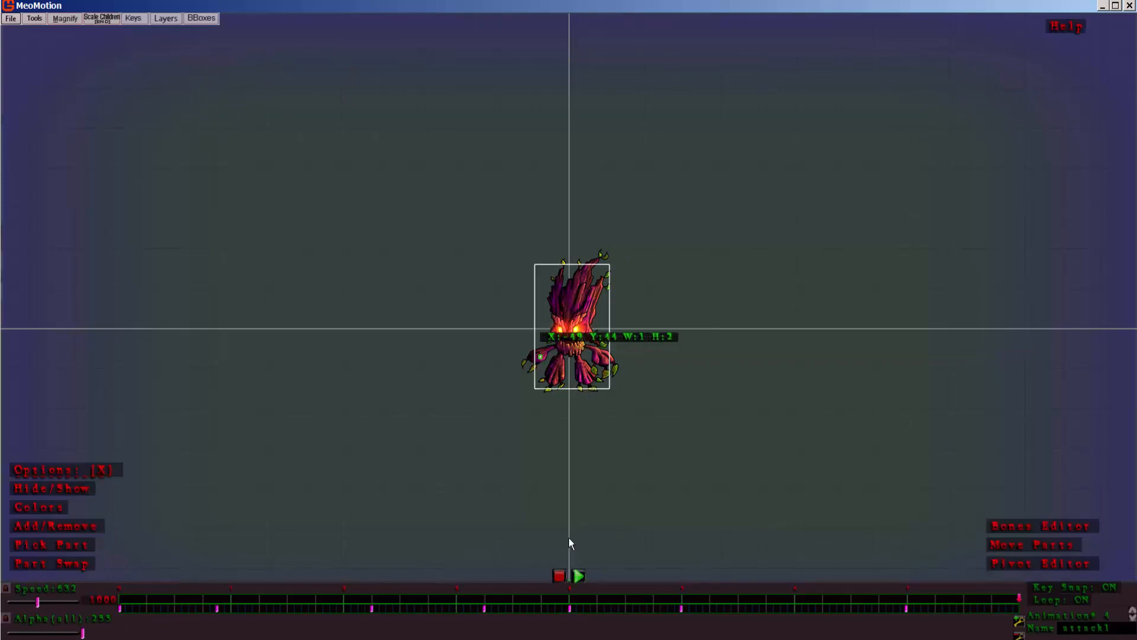
Step: Edit the attack1 box again, redraw it as a small square over the arm, and finish at the end of the timeline
drag(1025, 593, 794, 613)
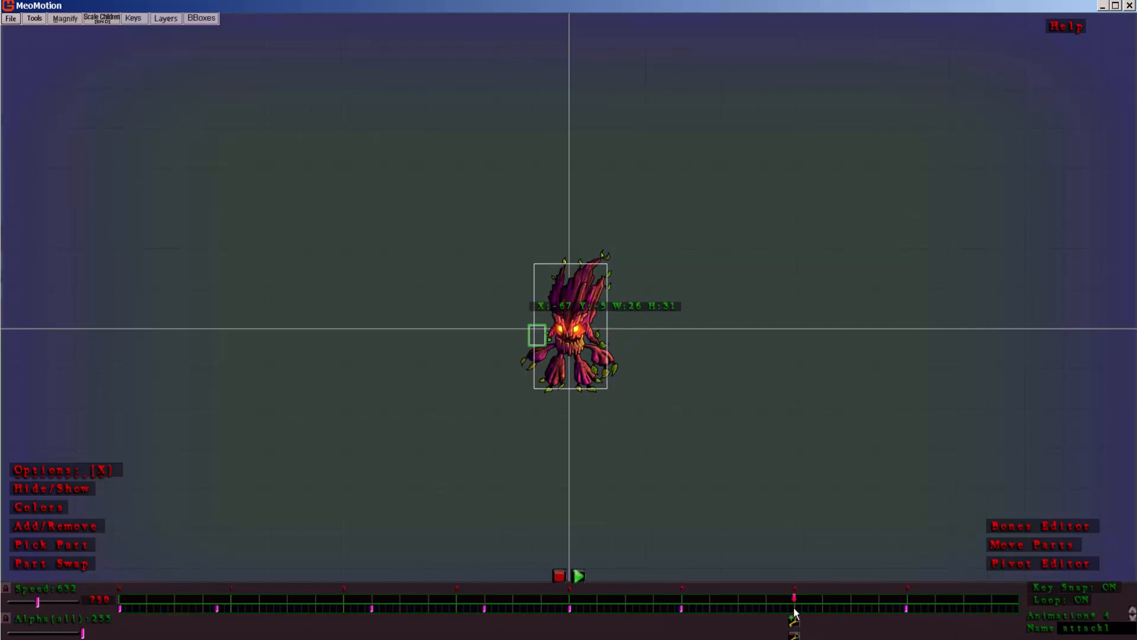
click(211, 19)
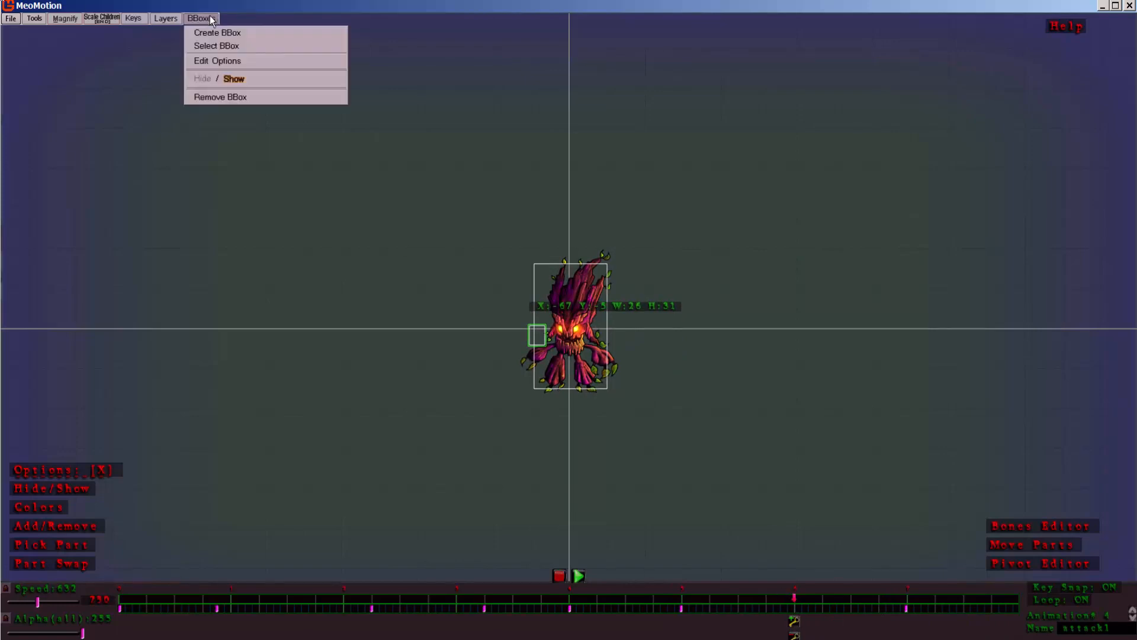
click(200, 47)
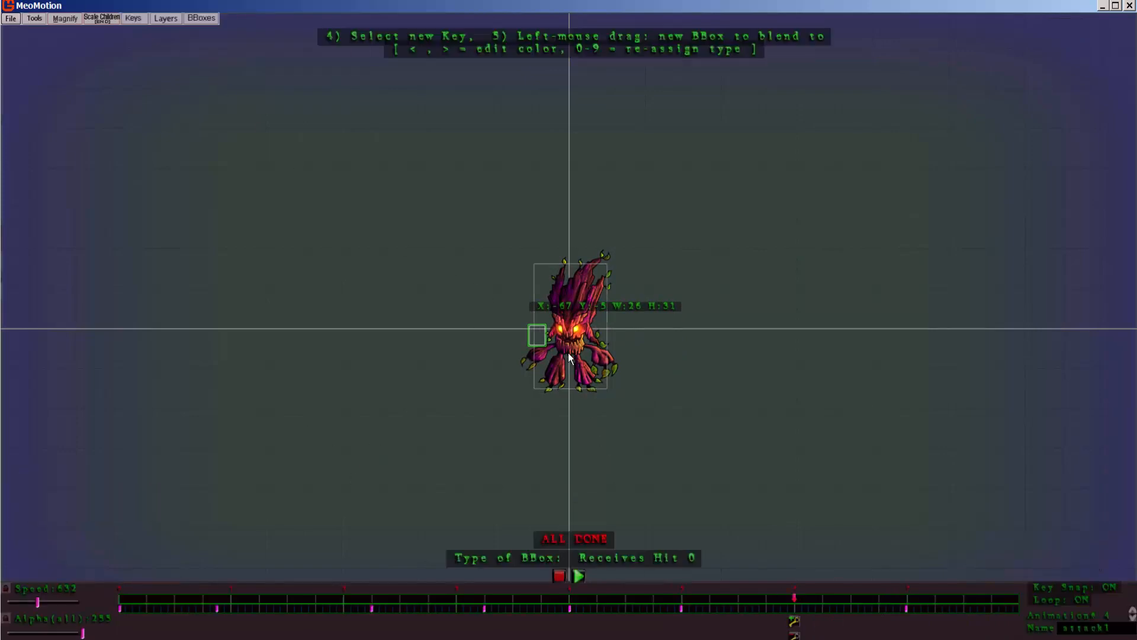
click(536, 350)
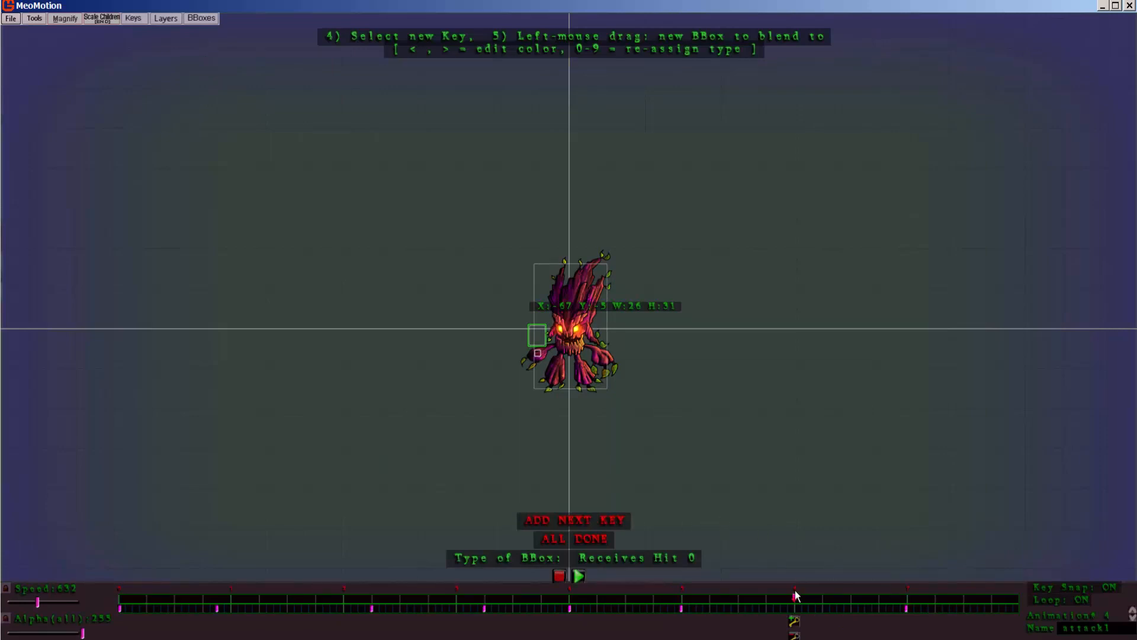
click(1019, 597)
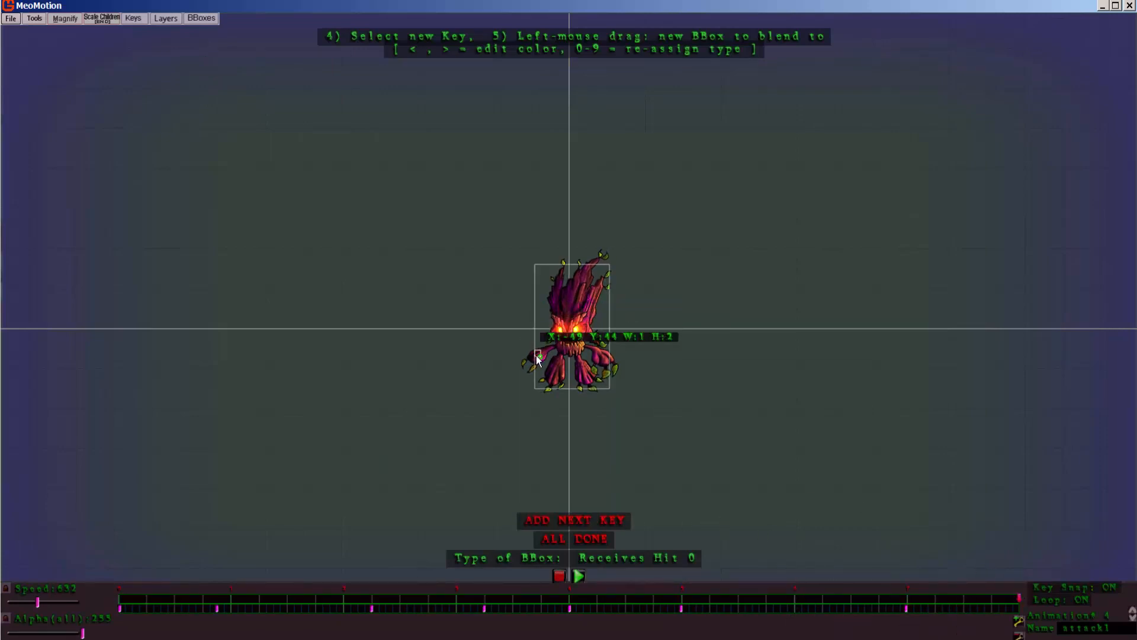
click(561, 539)
Step: Return to the start of the attack1 animation and remove the arm's attack1 bounding box
drag(1019, 598, 105, 556)
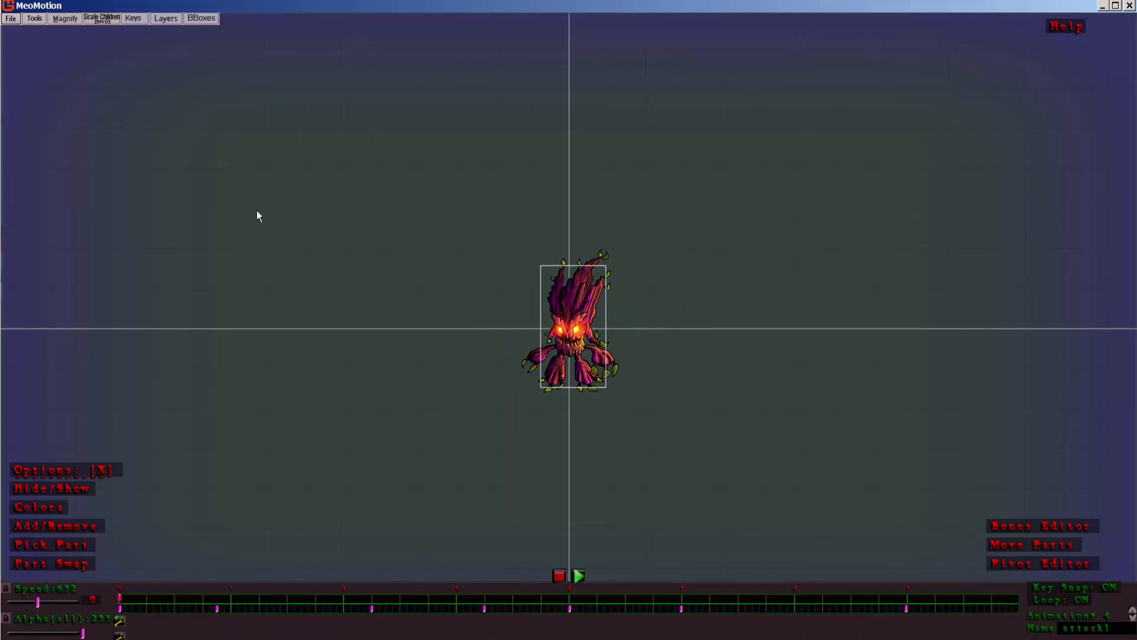
click(209, 18)
click(199, 113)
click(205, 19)
click(197, 142)
click(194, 21)
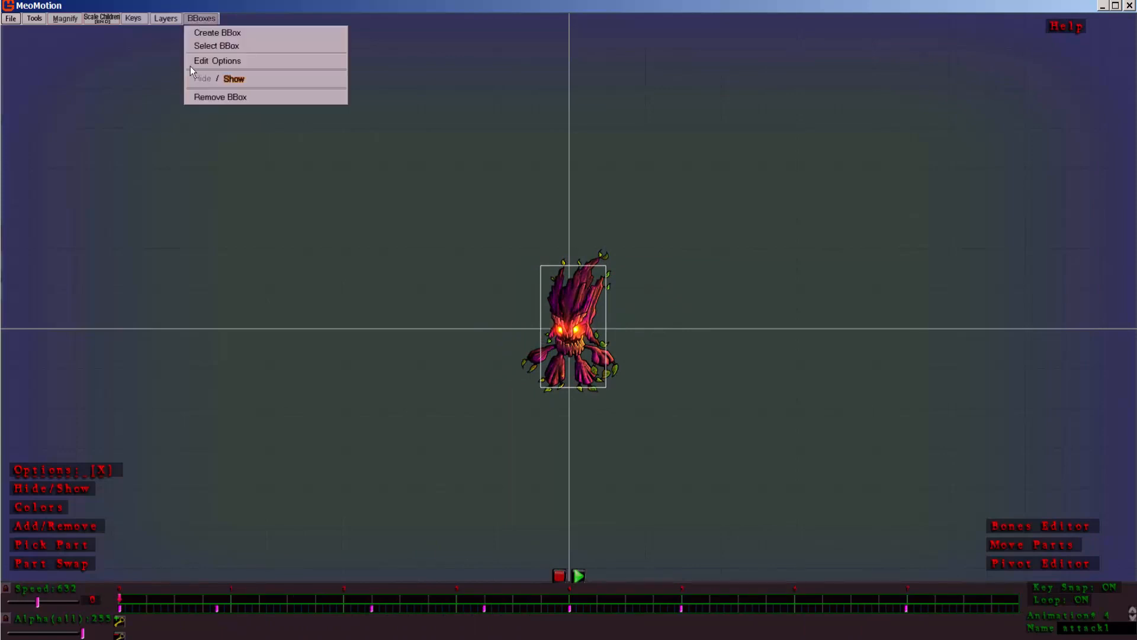
click(204, 96)
click(576, 352)
Step: Start a new Receives Hit 0 bounding box and draw its first key around the monster's reaching arm in the early part of attack1
mouse_move(343, 599)
mouse_down()
mouse_move(251, 619)
mouse_move(308, 620)
mouse_up()
click(202, 18)
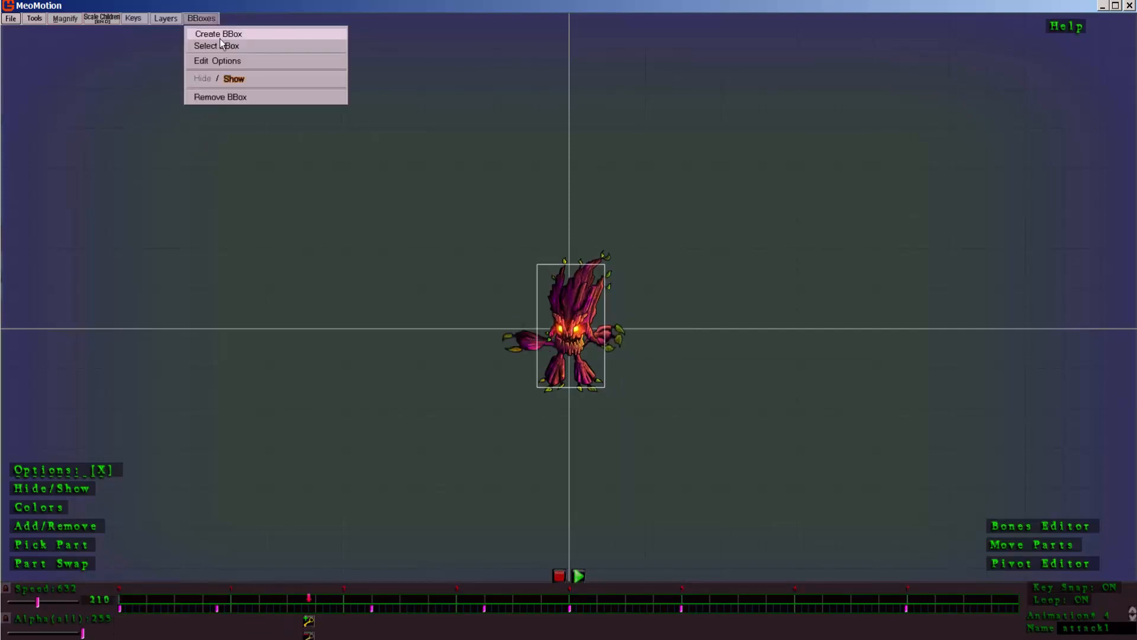
click(219, 36)
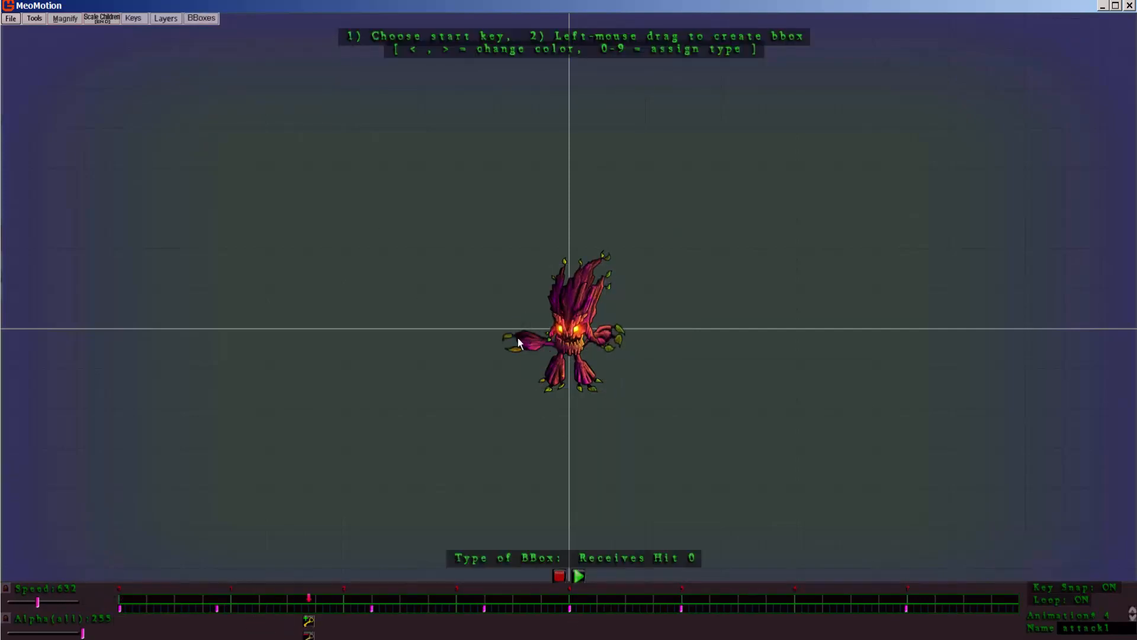
drag(517, 338, 545, 349)
mouse_move(314, 600)
mouse_down()
mouse_move(381, 613)
mouse_move(376, 603)
mouse_move(193, 611)
mouse_up()
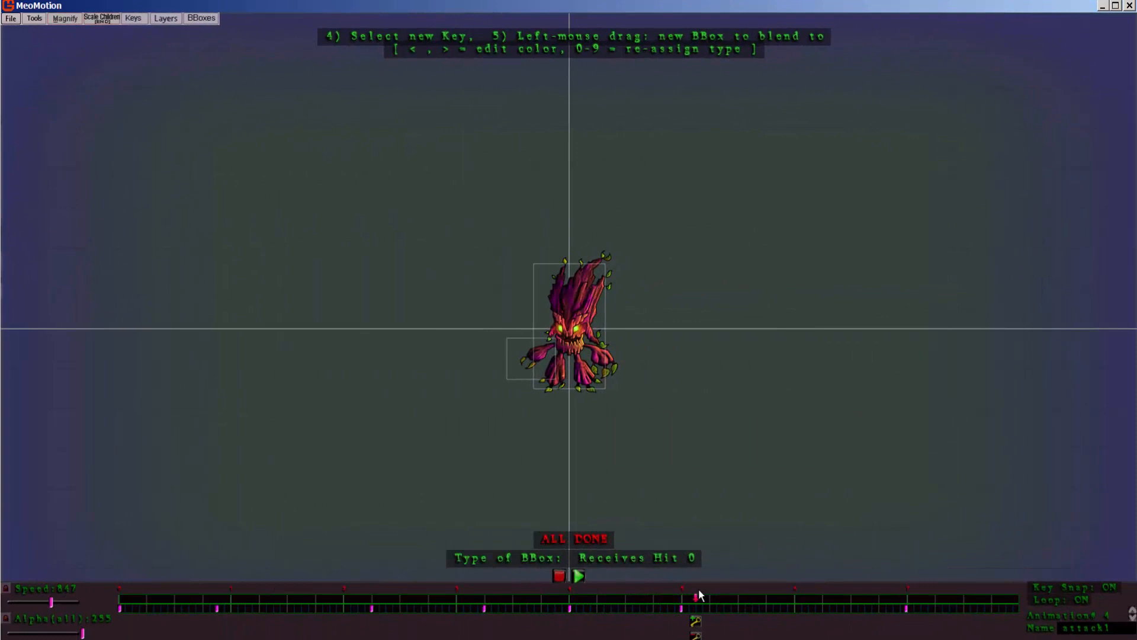
Step: Draw the arm box's last key, about 11 by 11 over the retracted arm past mid-timeline, and finish the bounding box
drag(695, 600, 681, 600)
drag(530, 349, 538, 353)
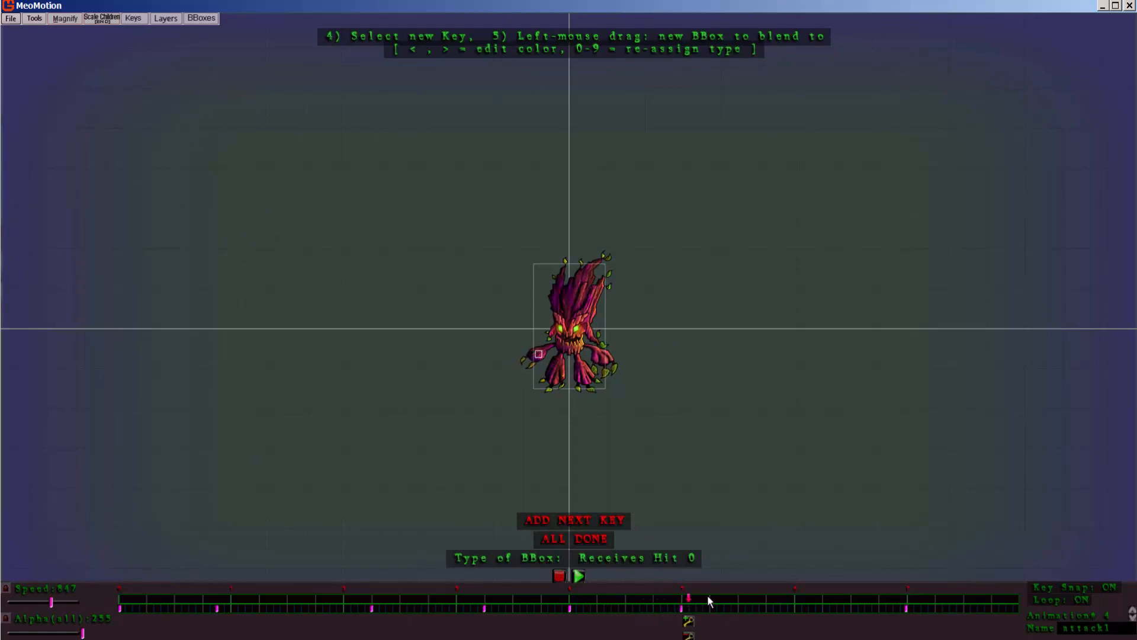
mouse_move(707, 595)
mouse_down()
mouse_move(740, 594)
mouse_move(688, 597)
mouse_move(947, 613)
mouse_move(215, 588)
mouse_move(309, 616)
mouse_move(758, 637)
mouse_move(541, 637)
mouse_move(601, 599)
mouse_move(634, 598)
mouse_move(589, 595)
mouse_move(698, 591)
mouse_up()
click(568, 537)
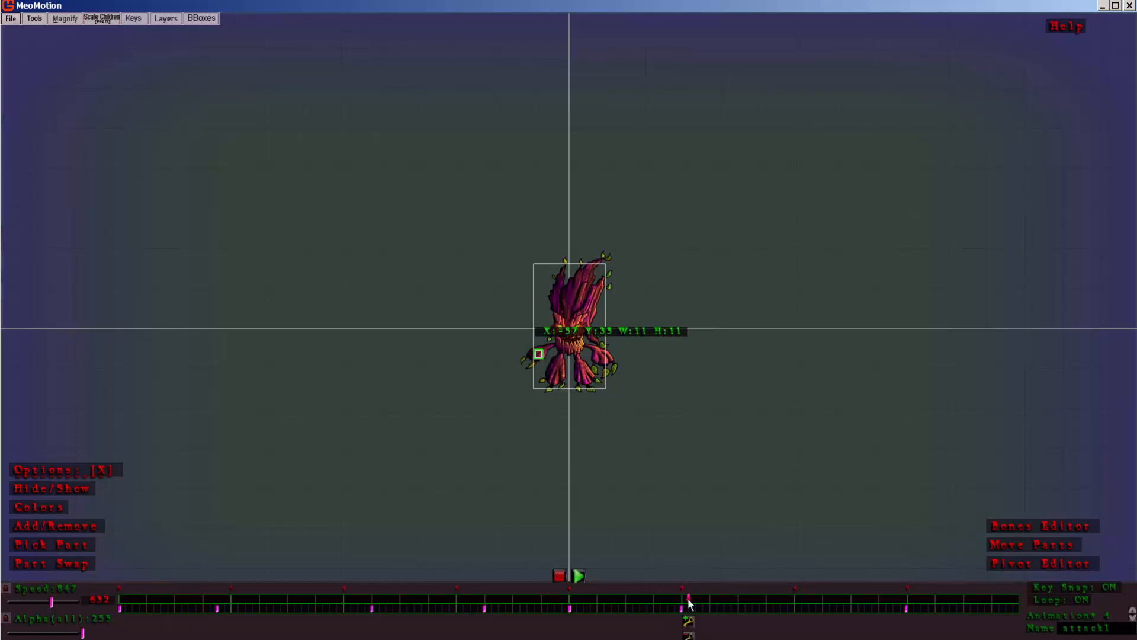
Step: Scrub attack1 back to its start to review the arm box and copy all part depths to all keys
drag(689, 603, 544, 619)
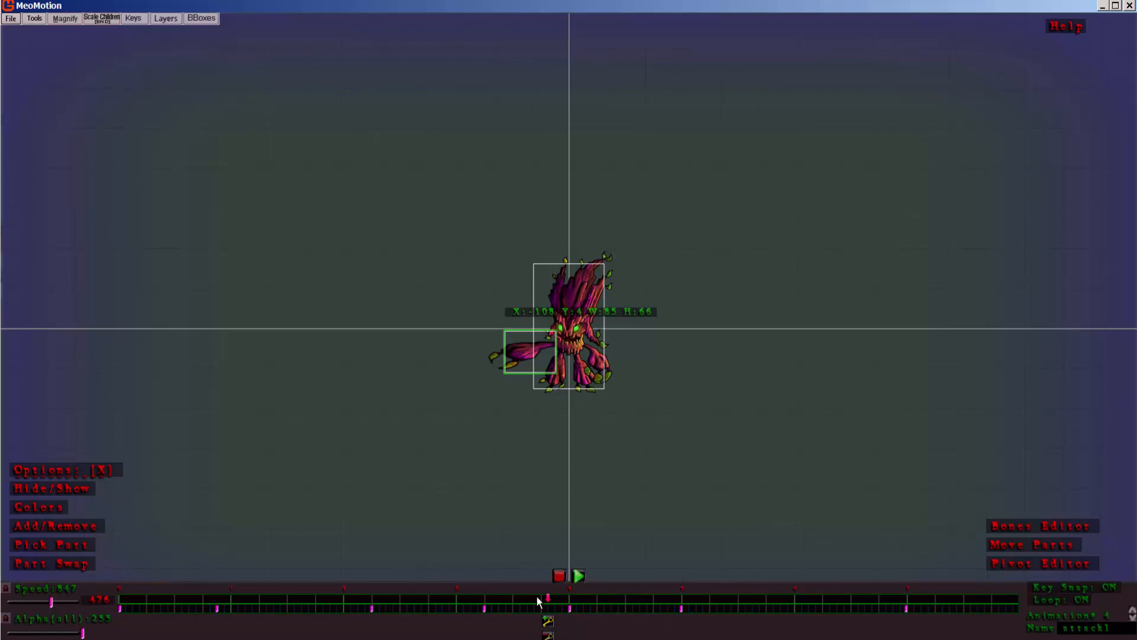
drag(540, 603, 119, 598)
click(166, 18)
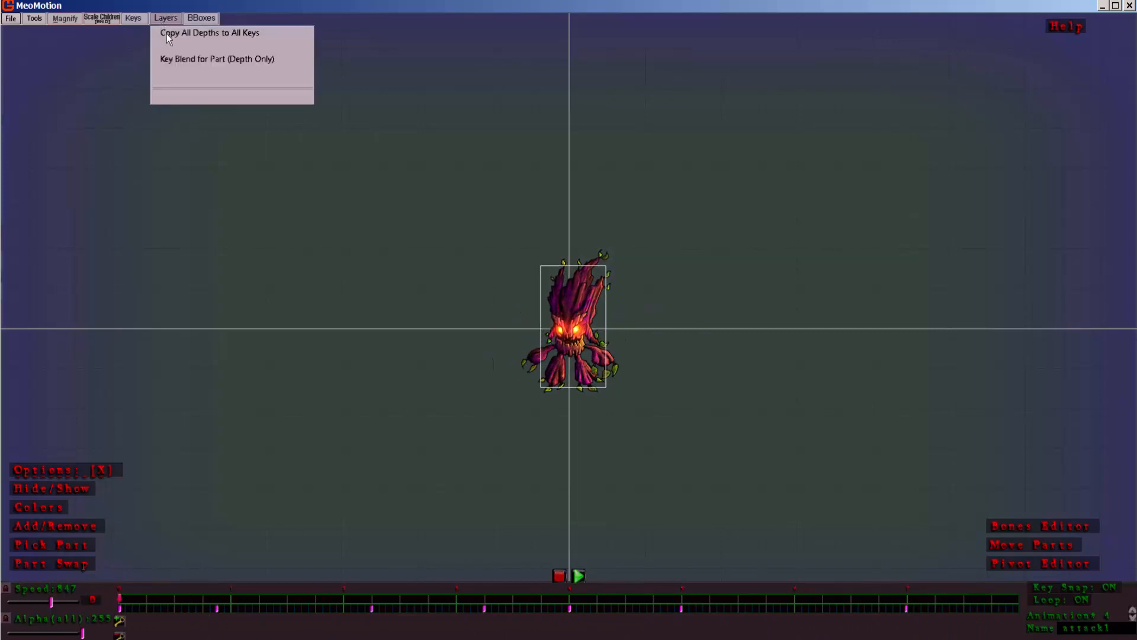
click(230, 35)
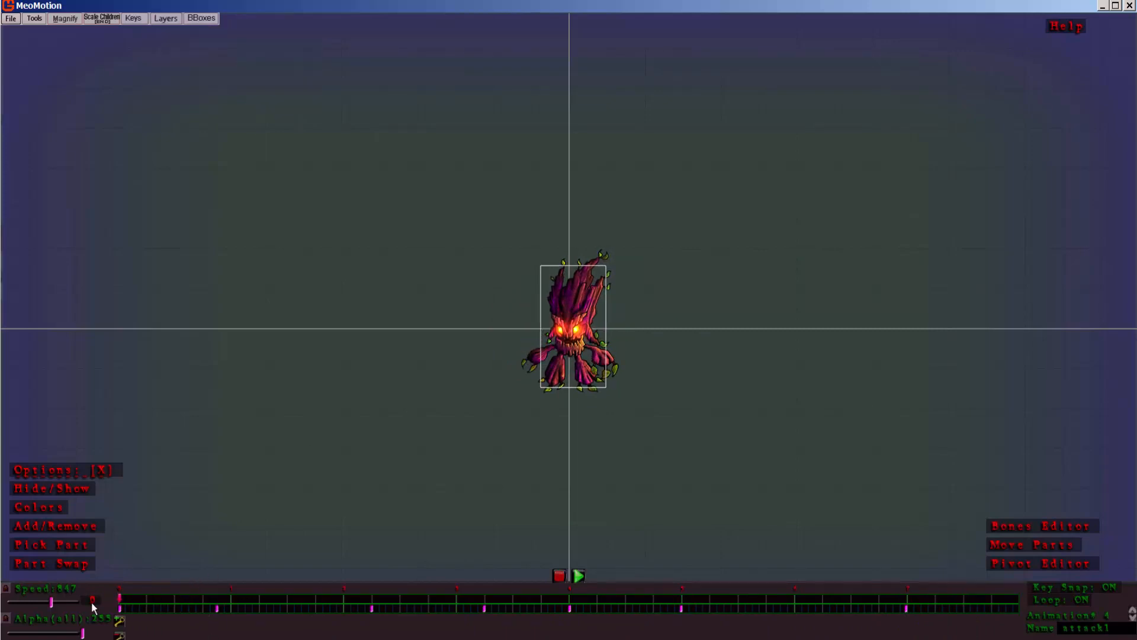
Step: Compare the starting pose with the extended-arm key at 281, and copy the starting frame's depths to all keys again
drag(122, 598, 118, 603)
click(559, 304)
drag(120, 620, 375, 616)
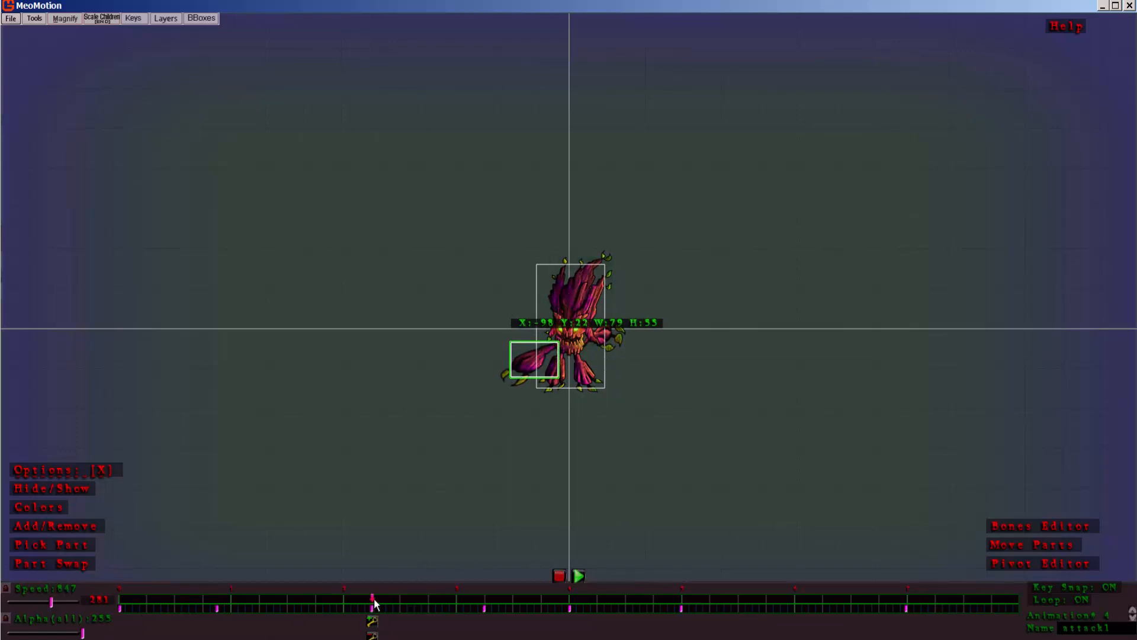
drag(373, 602, 102, 586)
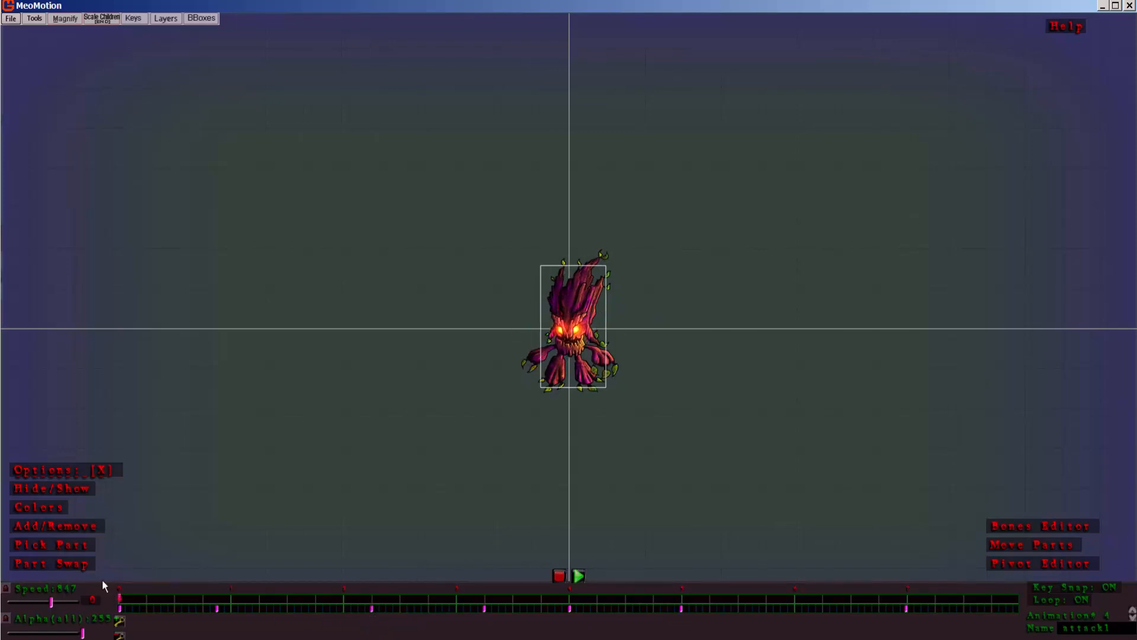
click(165, 18)
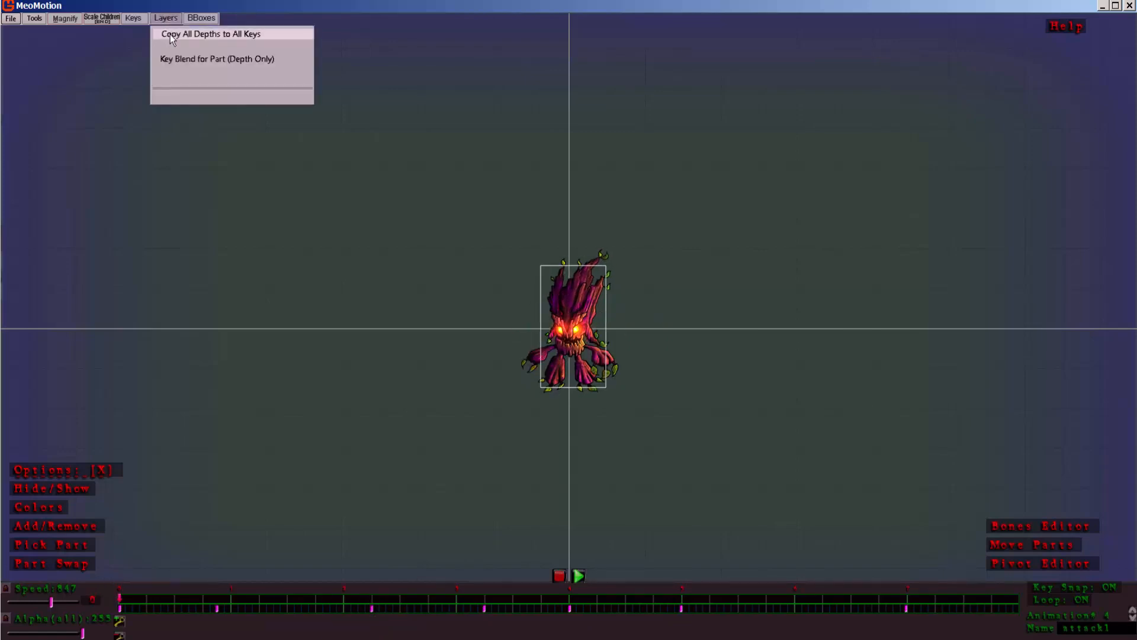
click(171, 36)
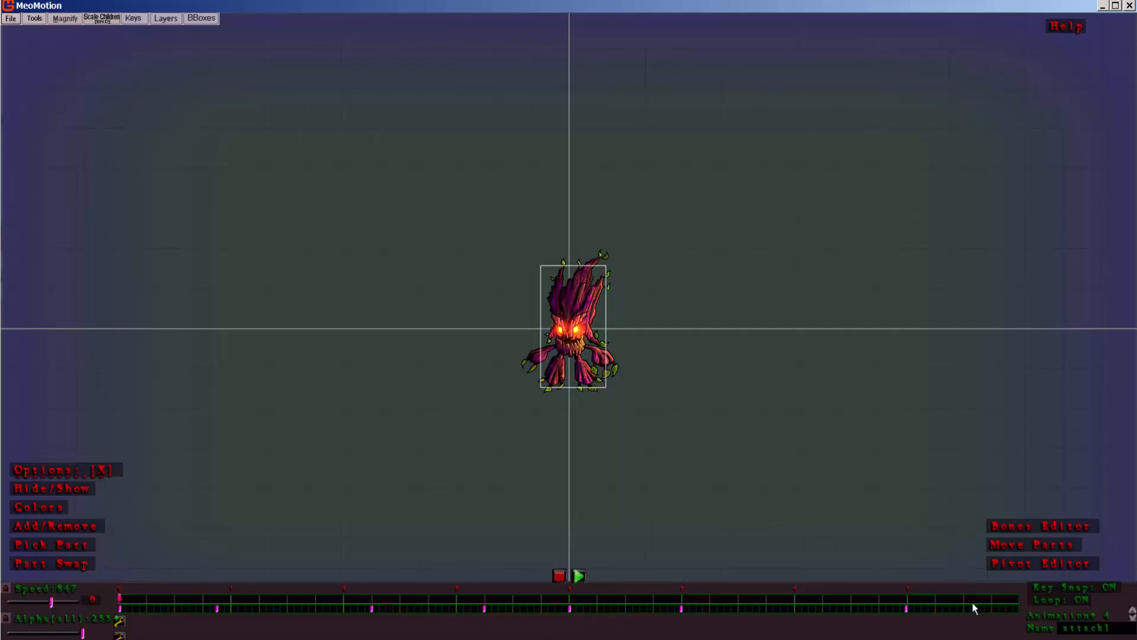
Step: Apply the depth-only key blend for the part at the animation's start and check the second attack1 key
click(138, 20)
mouse_move(166, 18)
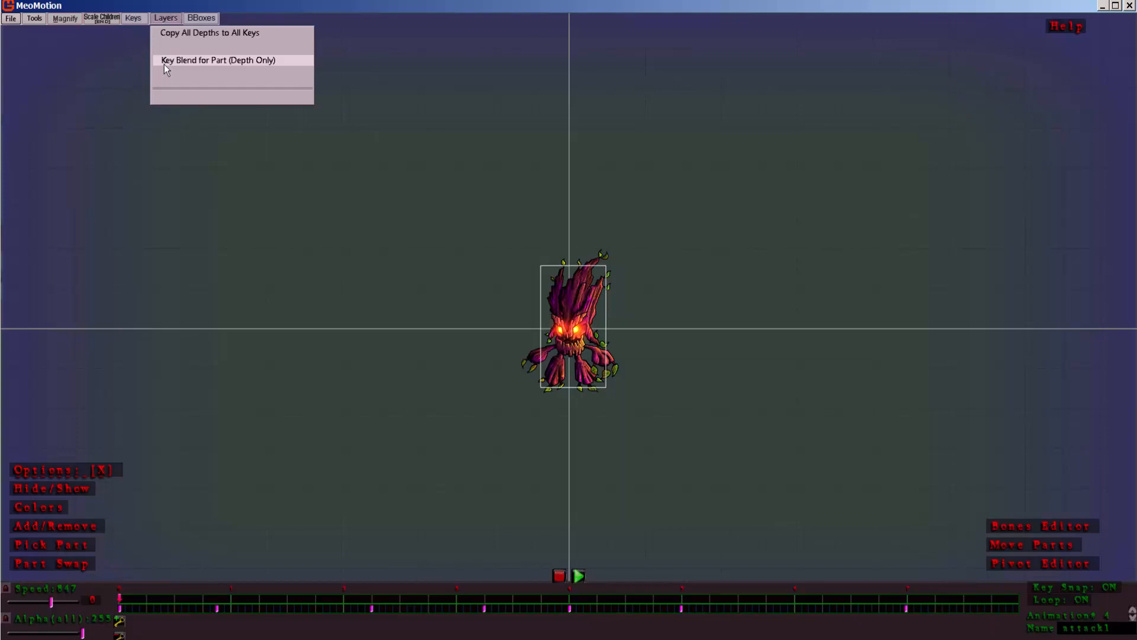
click(165, 64)
click(170, 21)
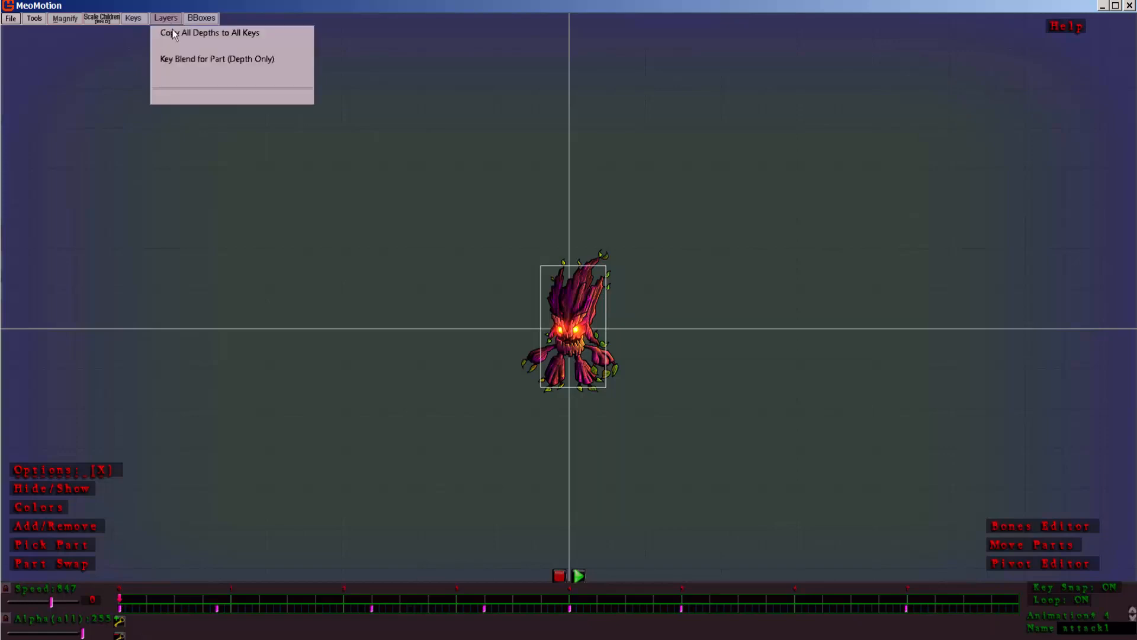
click(250, 62)
click(218, 609)
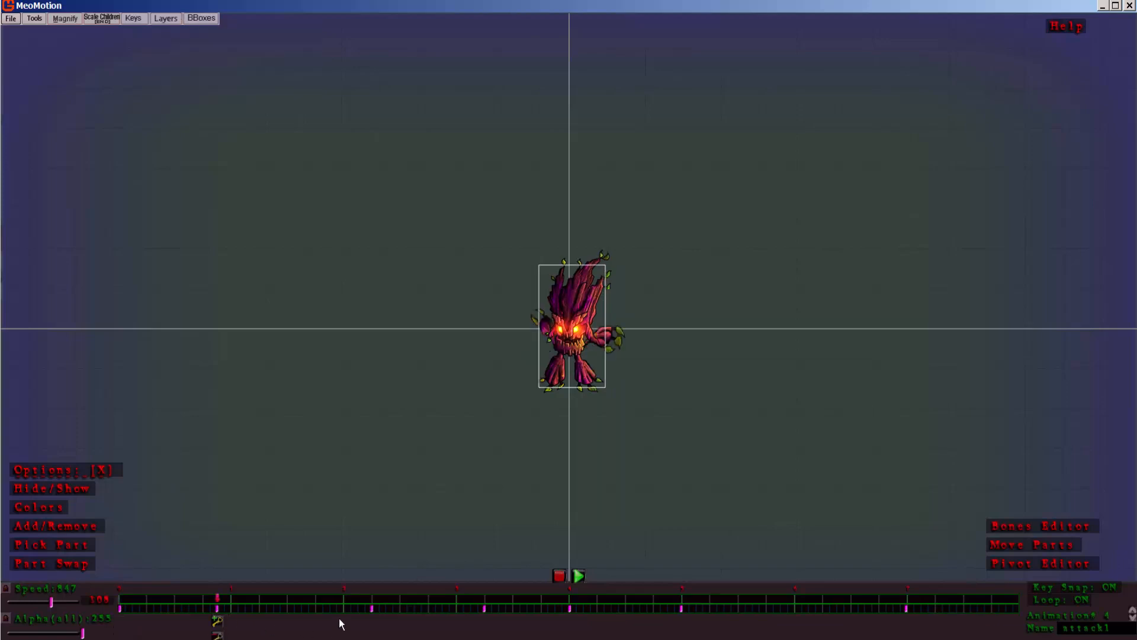
drag(307, 611, 112, 570)
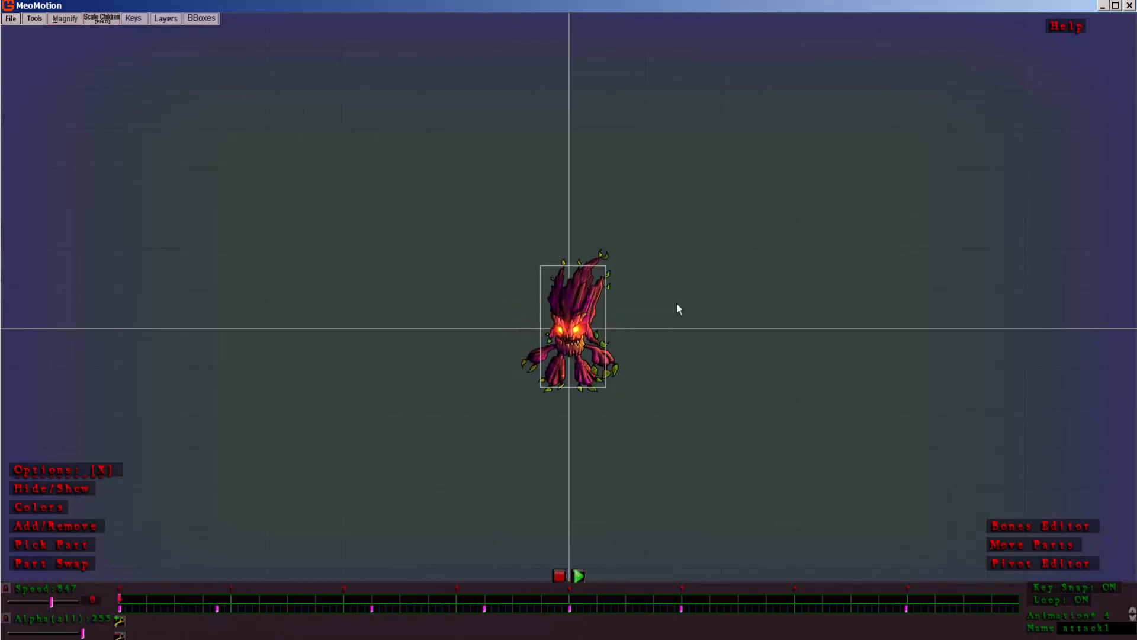
Step: Move the whole monster with its bounding box above the horizontal centre line and back to its original place
drag(677, 306, 677, 254)
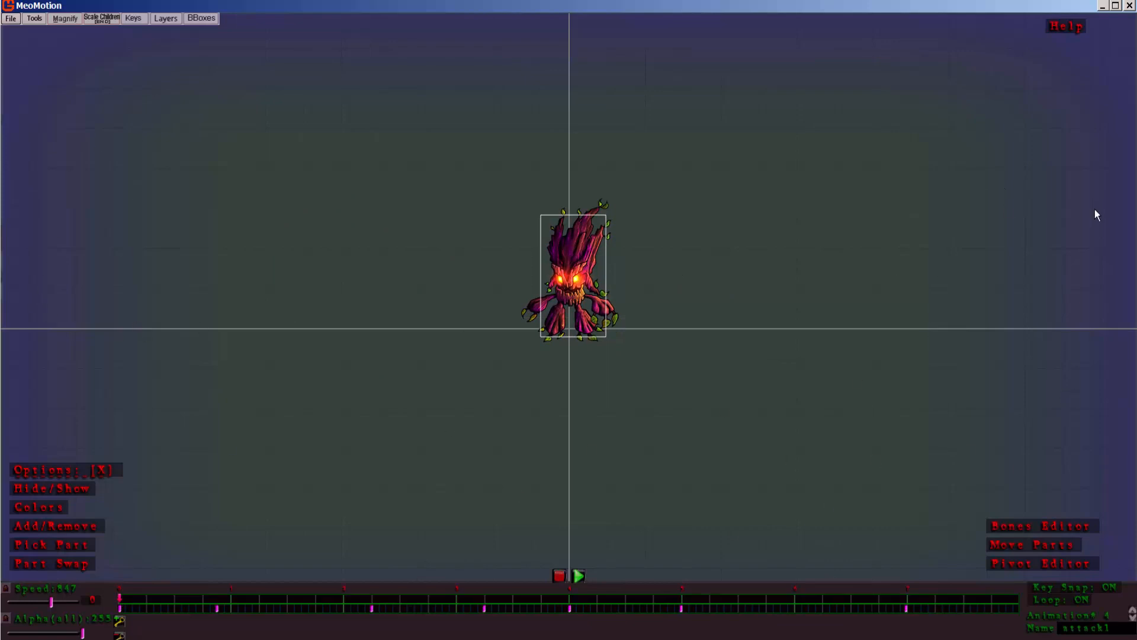
drag(622, 377, 565, 373)
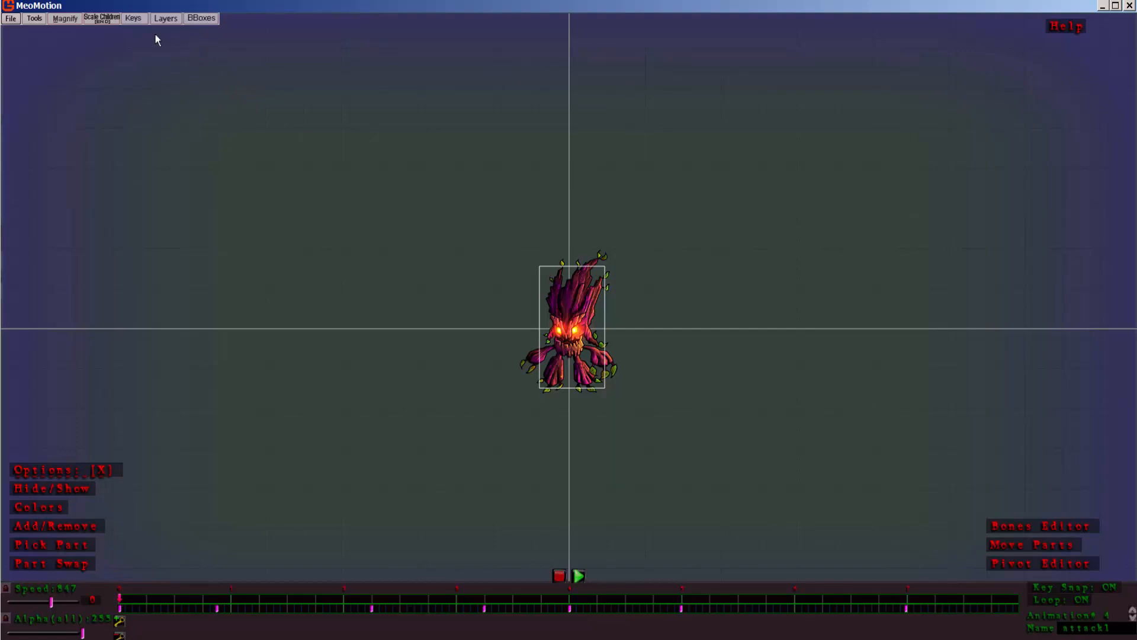
click(6, 20)
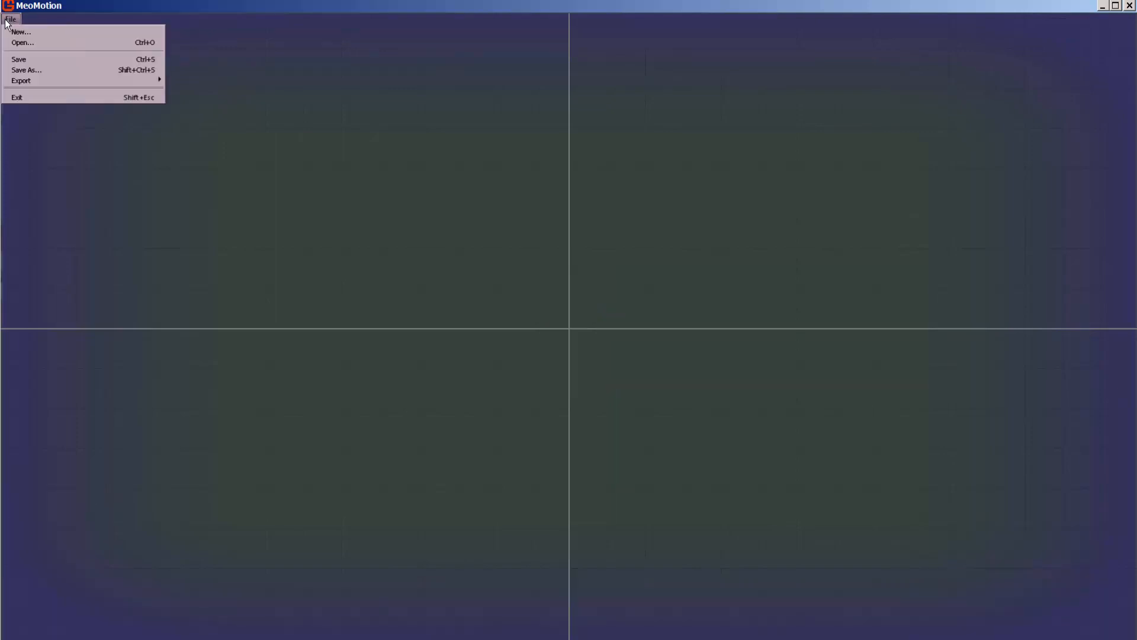
click(5, 106)
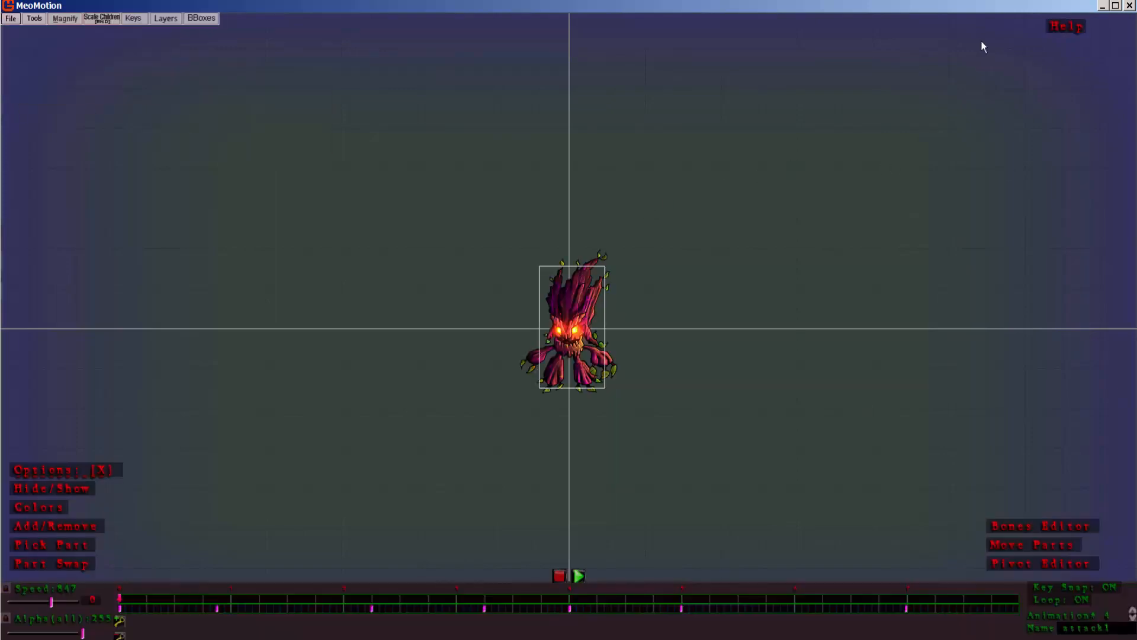